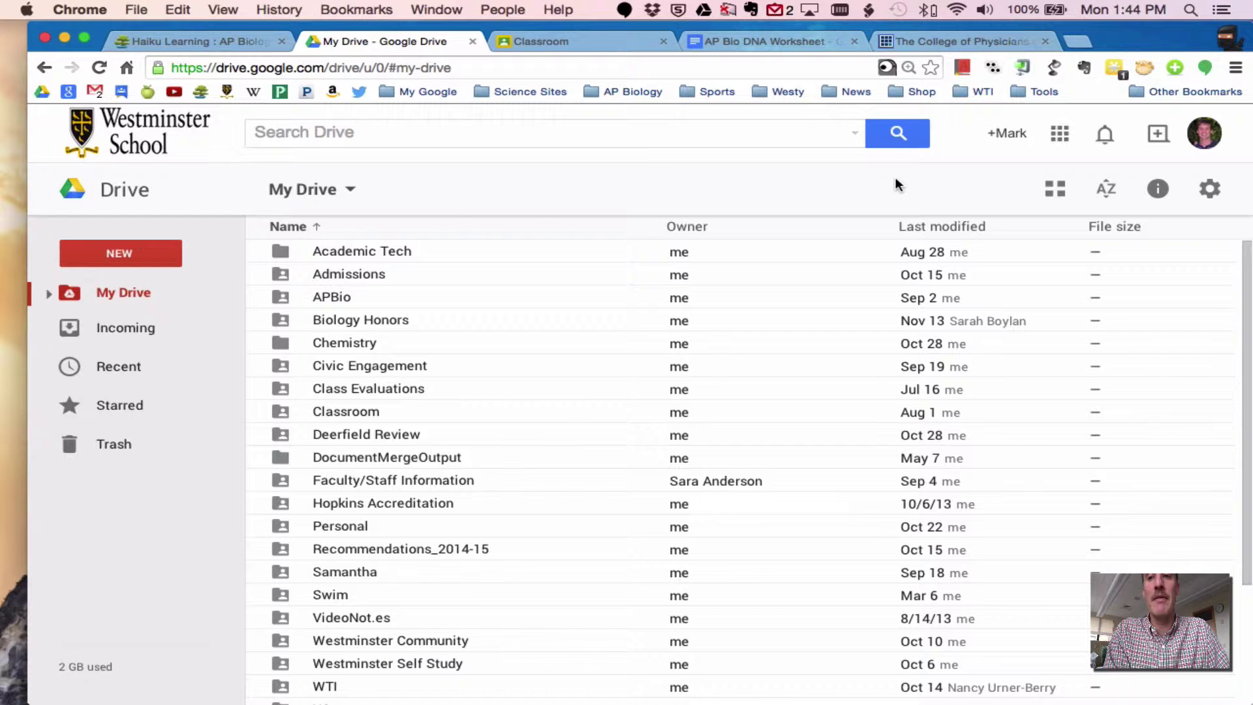
- Open Google Classroom from the full list of Google apps
left_click(1061, 138)
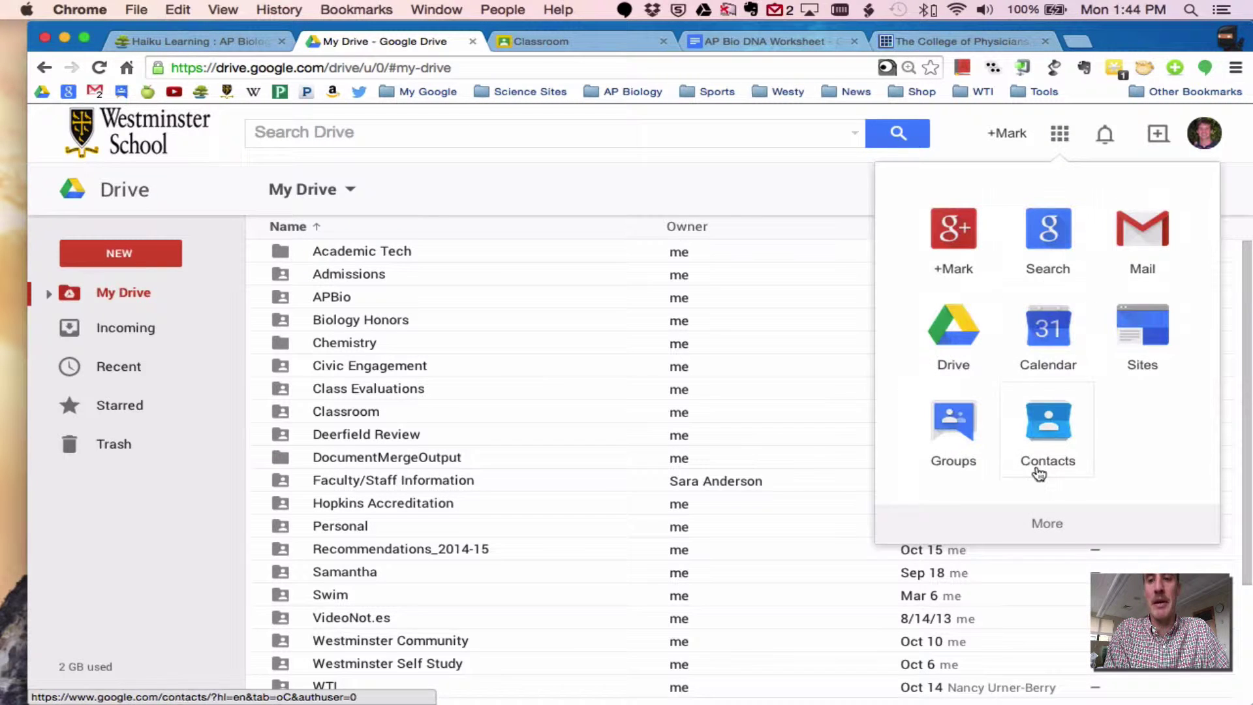
left_click(1043, 520)
scroll(1042, 498, "down", 3)
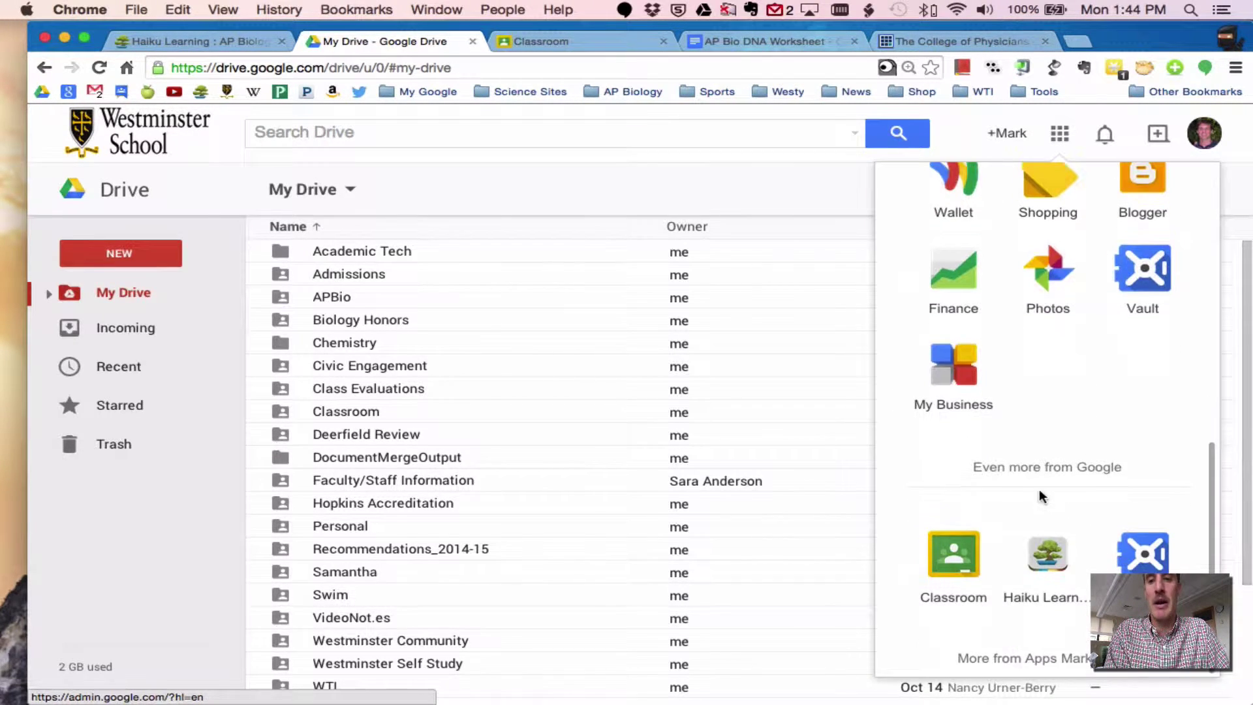
left_click(954, 566)
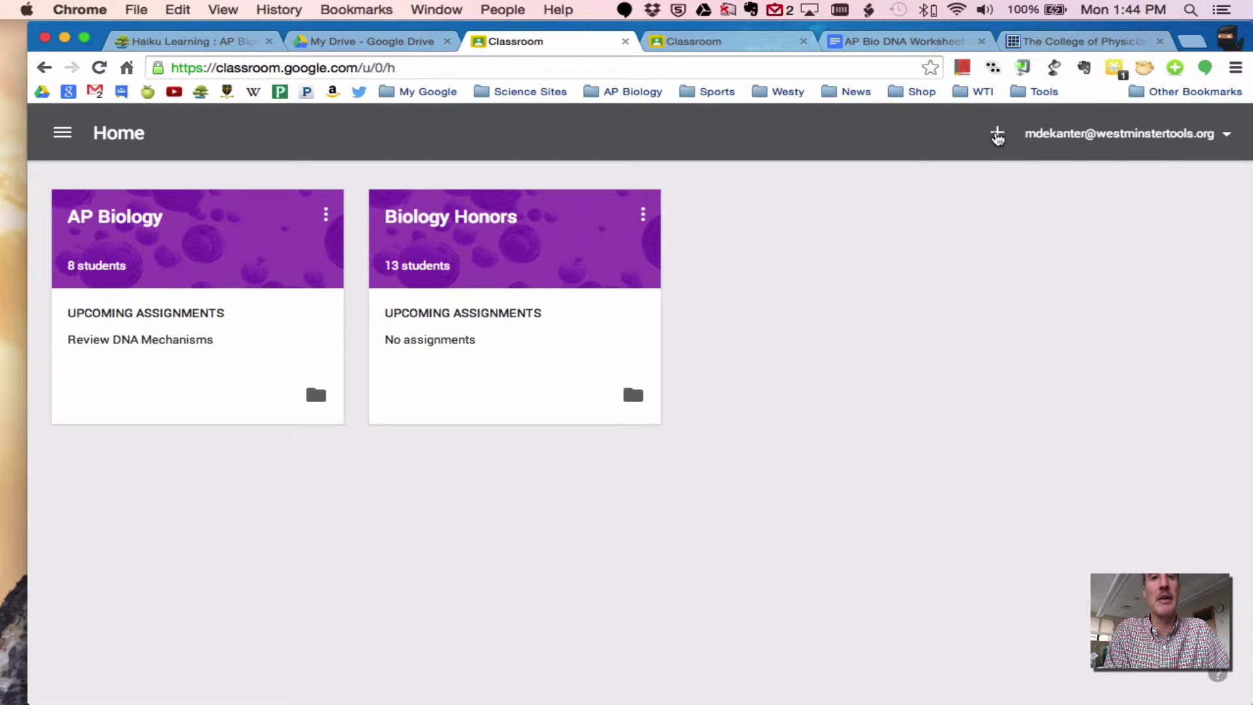
- Create a class named "Test Class" with the section "Block 6"
left_click(997, 134)
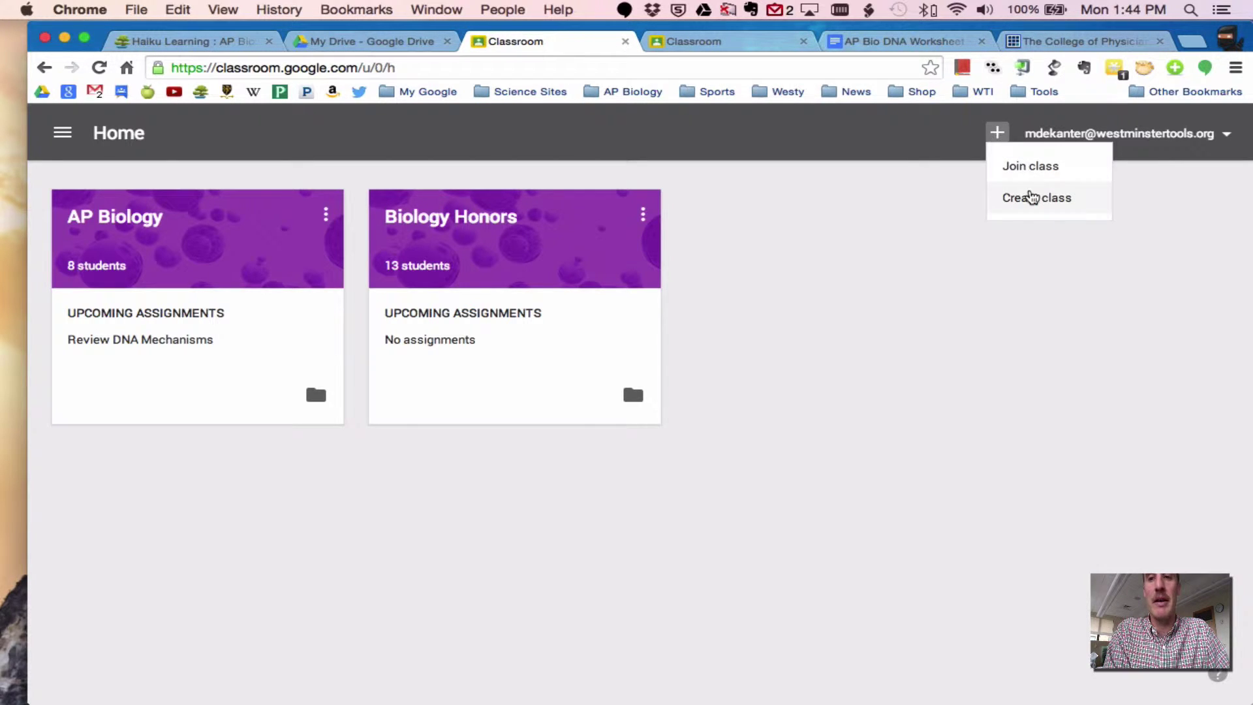
left_click(1031, 197)
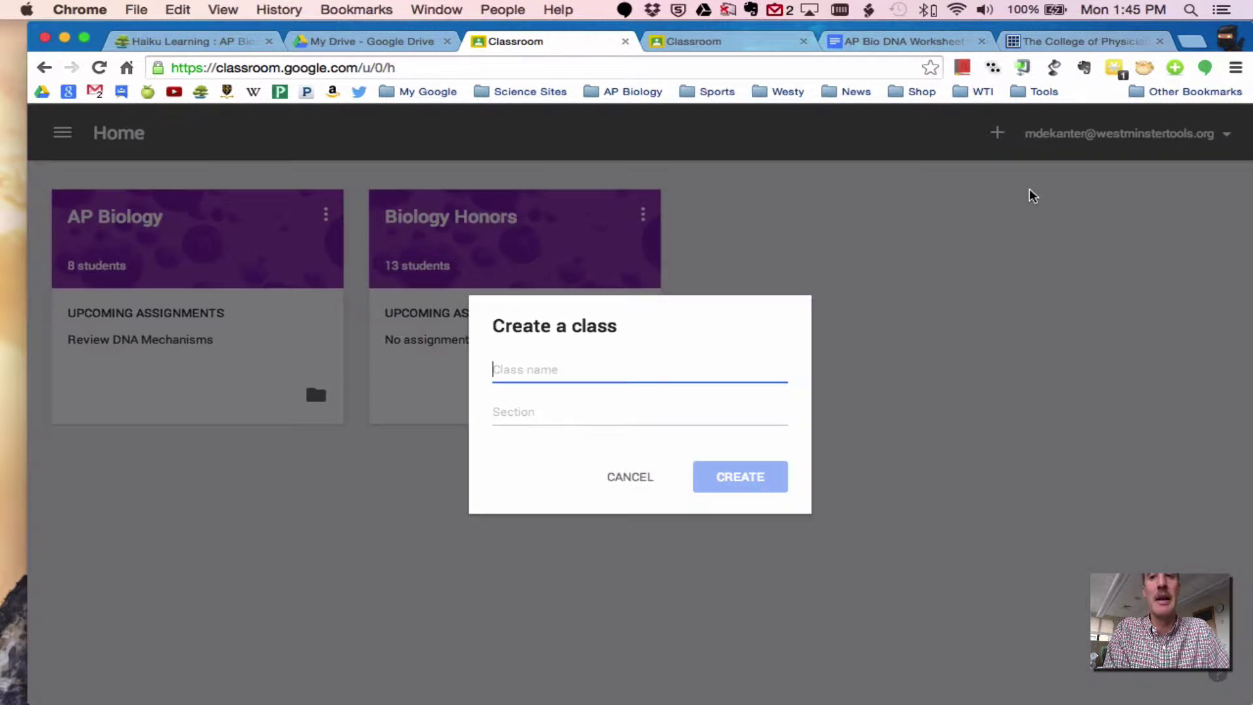
type("Test Class")
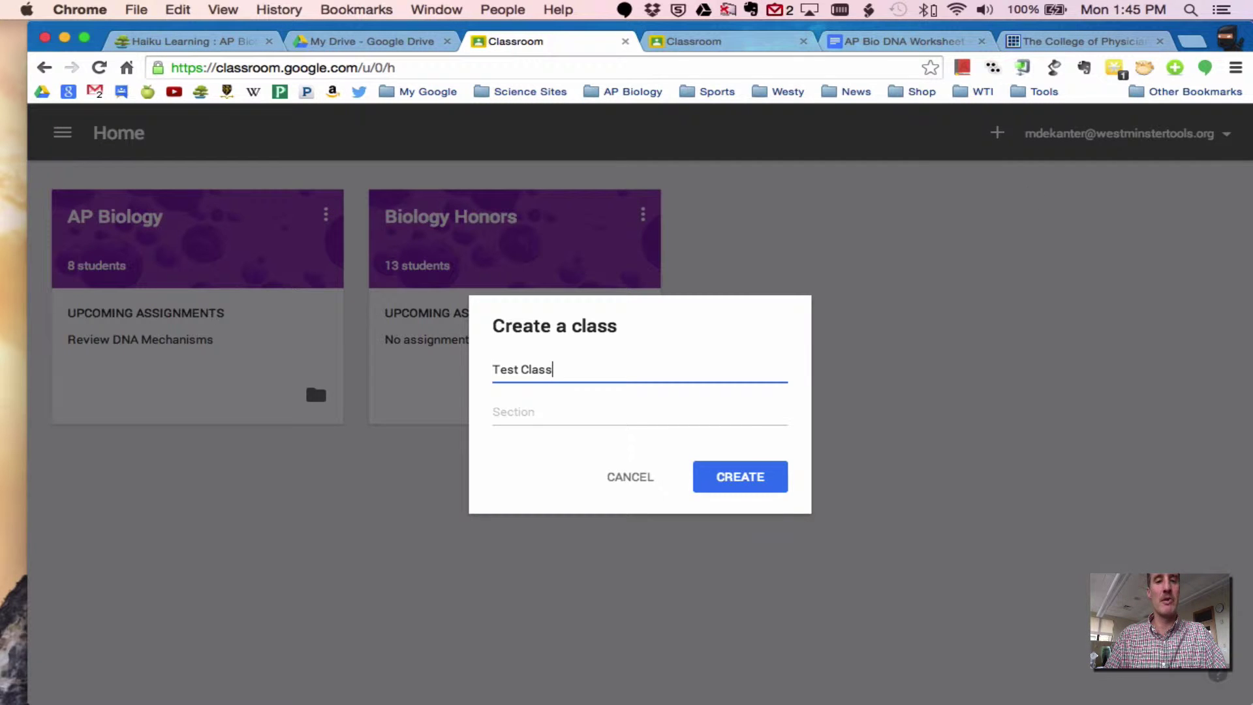
key("Tab")
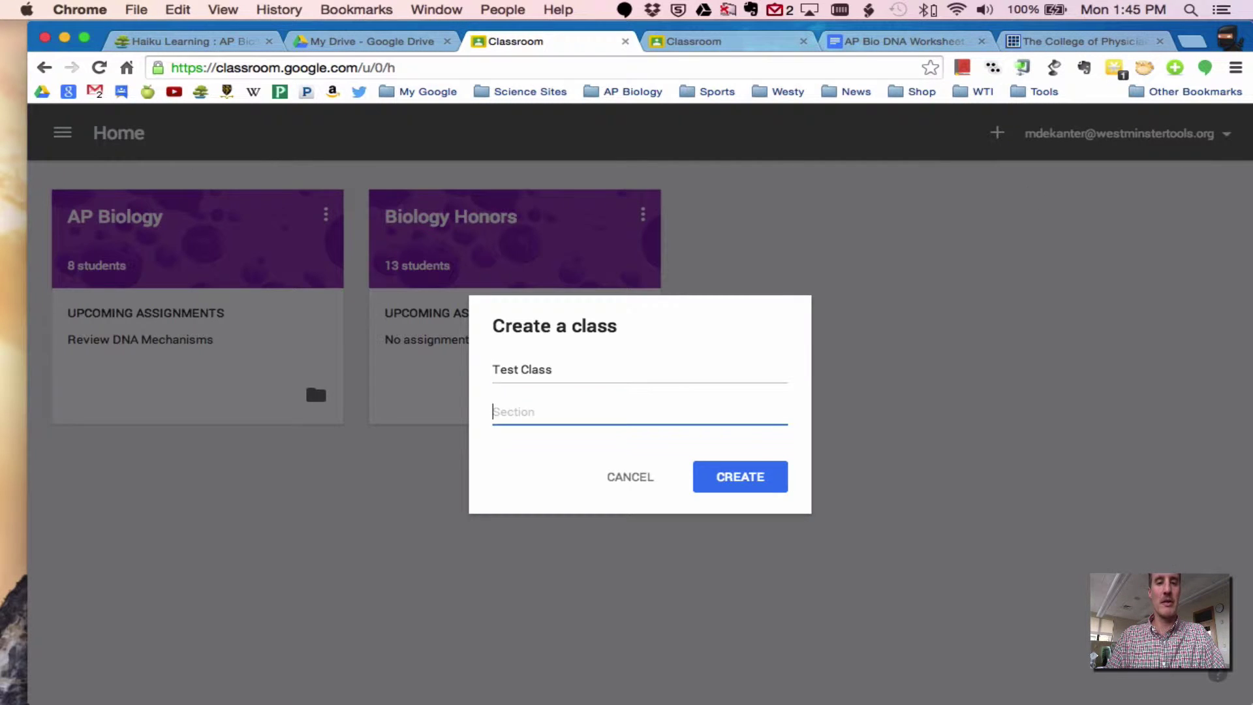
type("B")
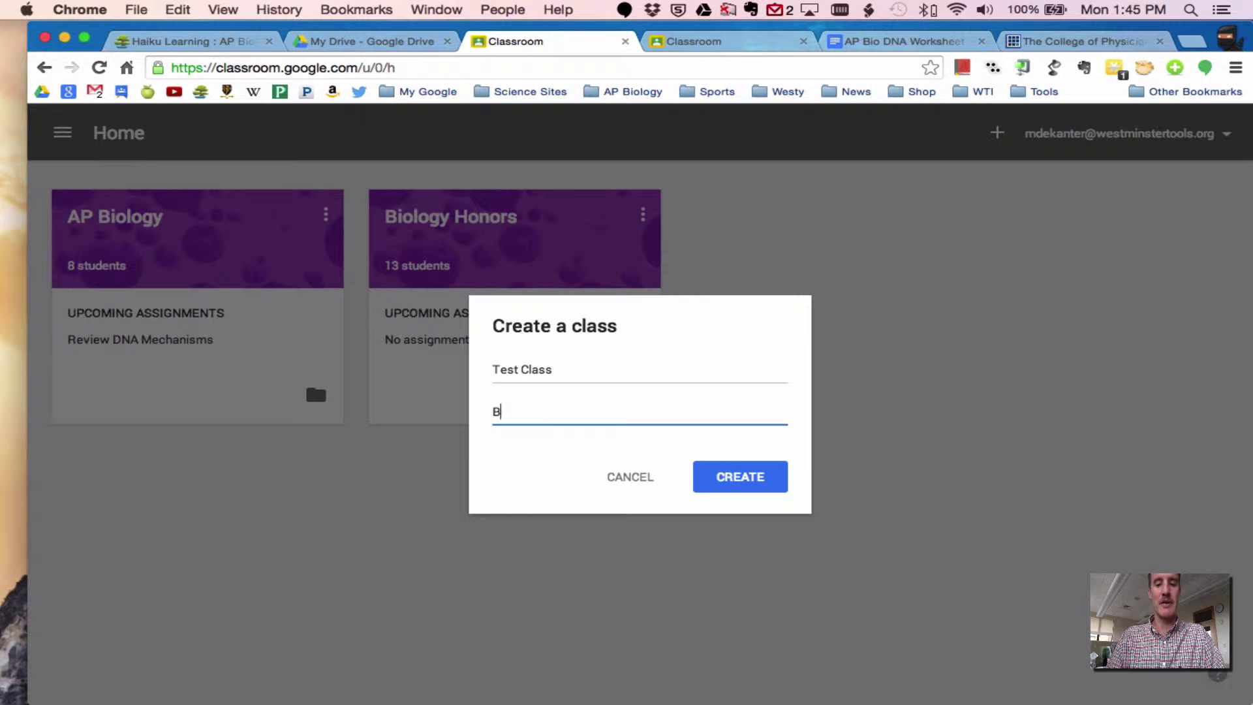
type("lock 6")
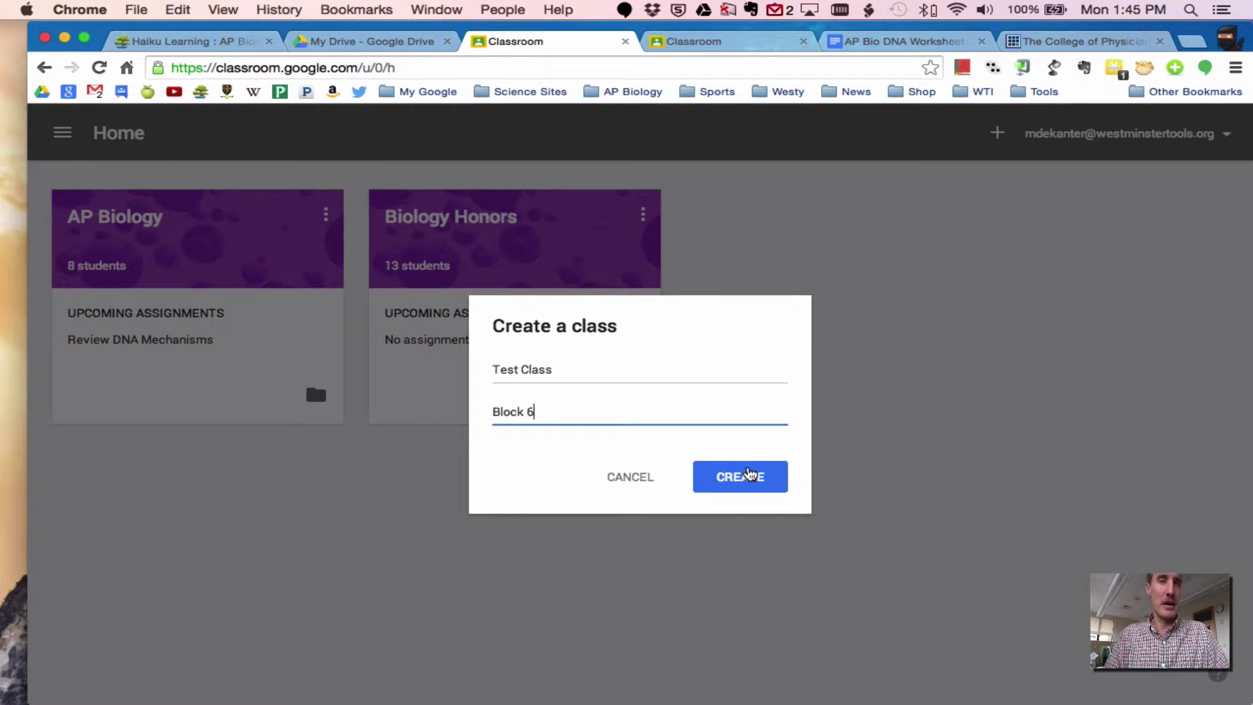
left_click(749, 475)
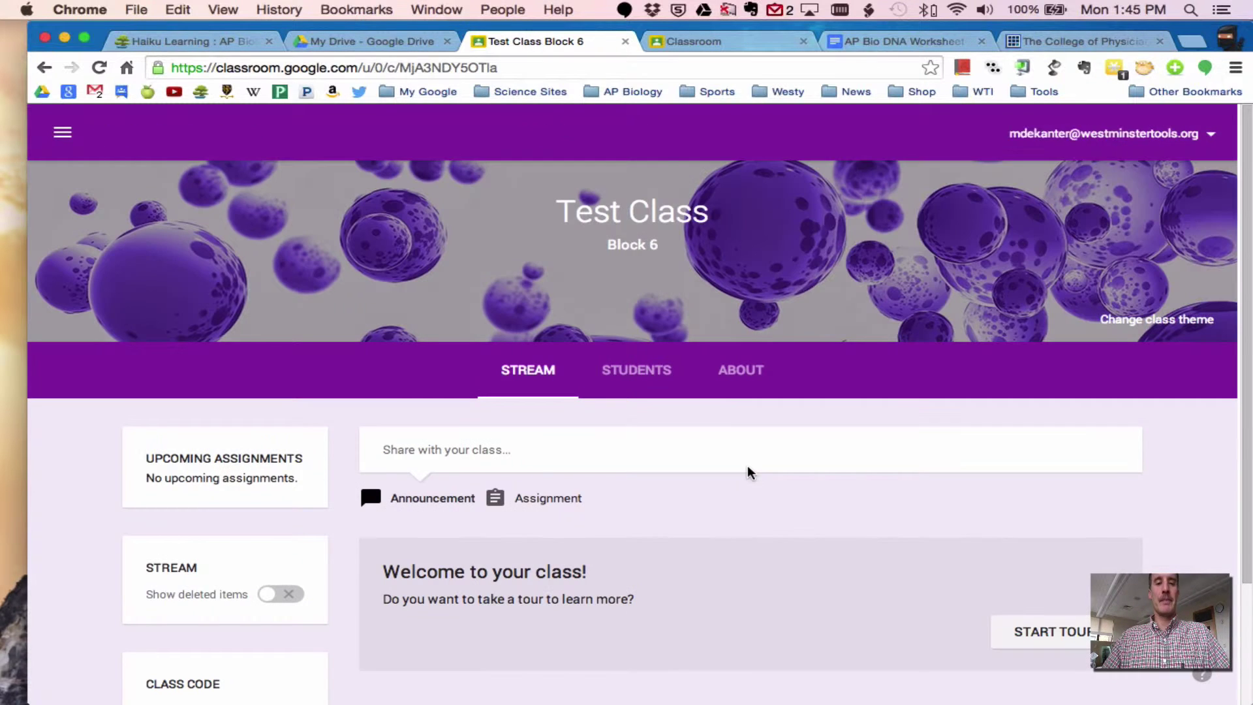
- Look over the new class's stream page and open its student roster
scroll(1065, 310, "down", 2)
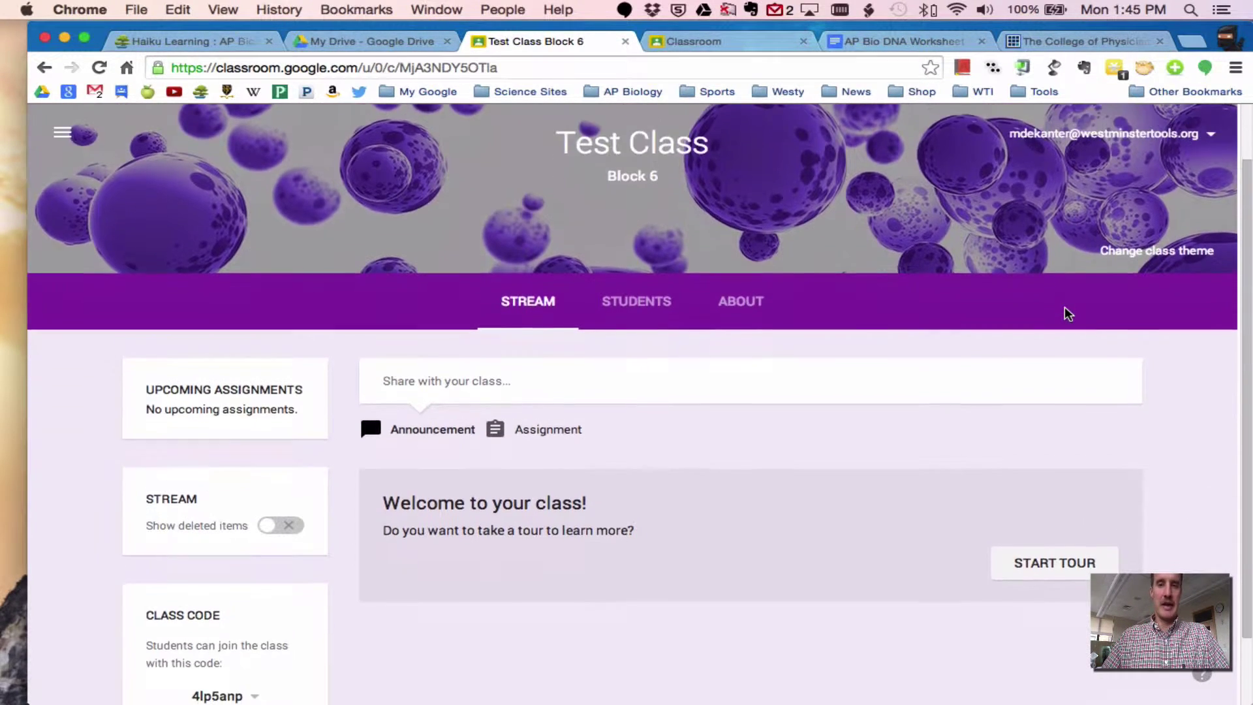
scroll(653, 478, "down", 2)
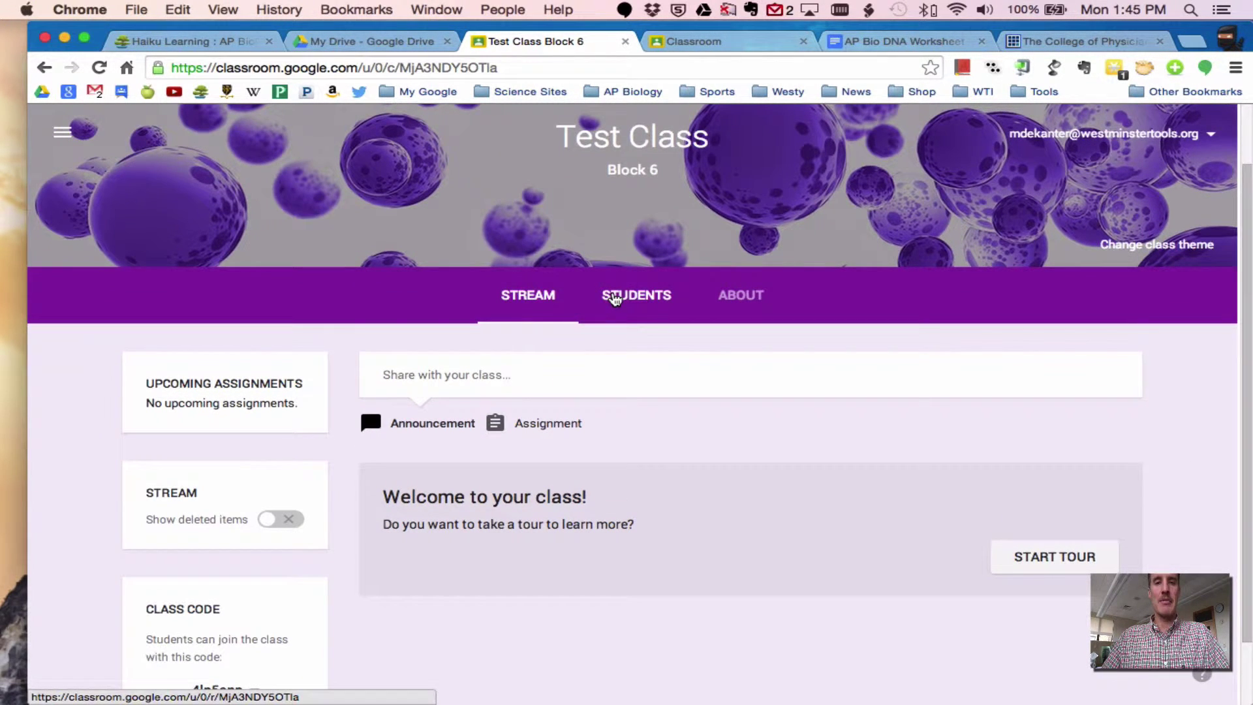
left_click(614, 296)
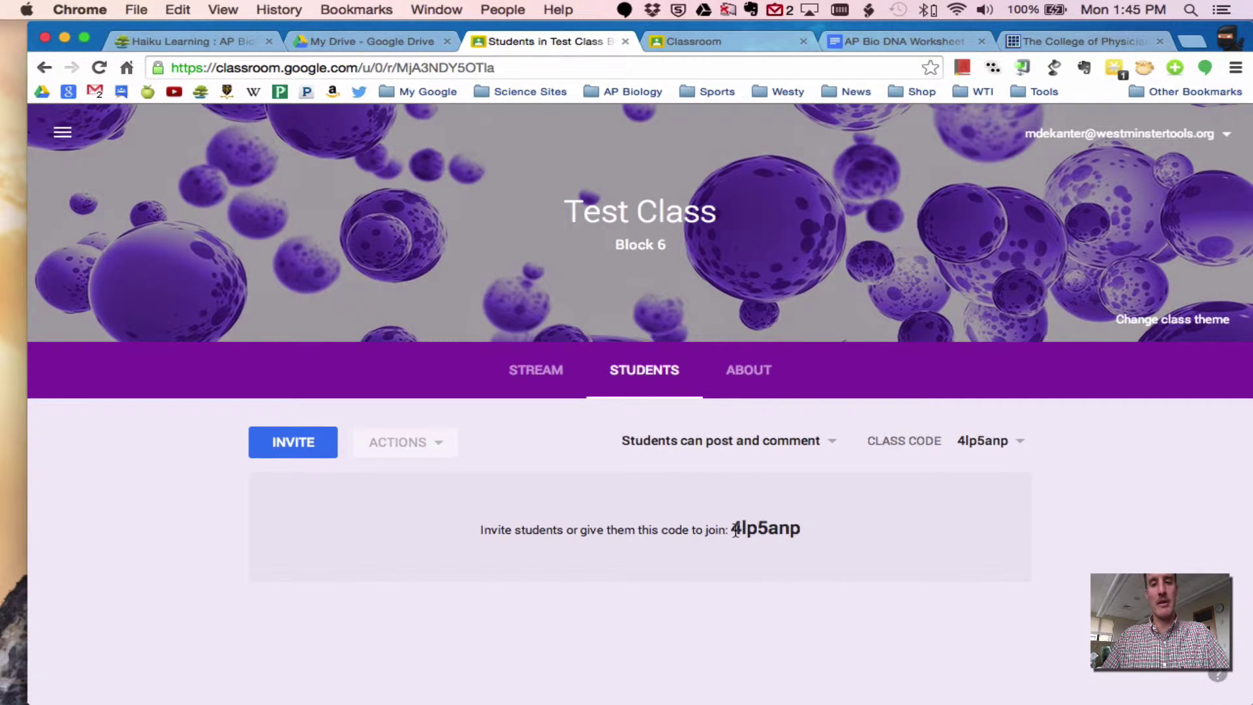
- Search the contacts for a student to invite by surname, and try selecting and deselecting one matching entry
left_click(293, 443)
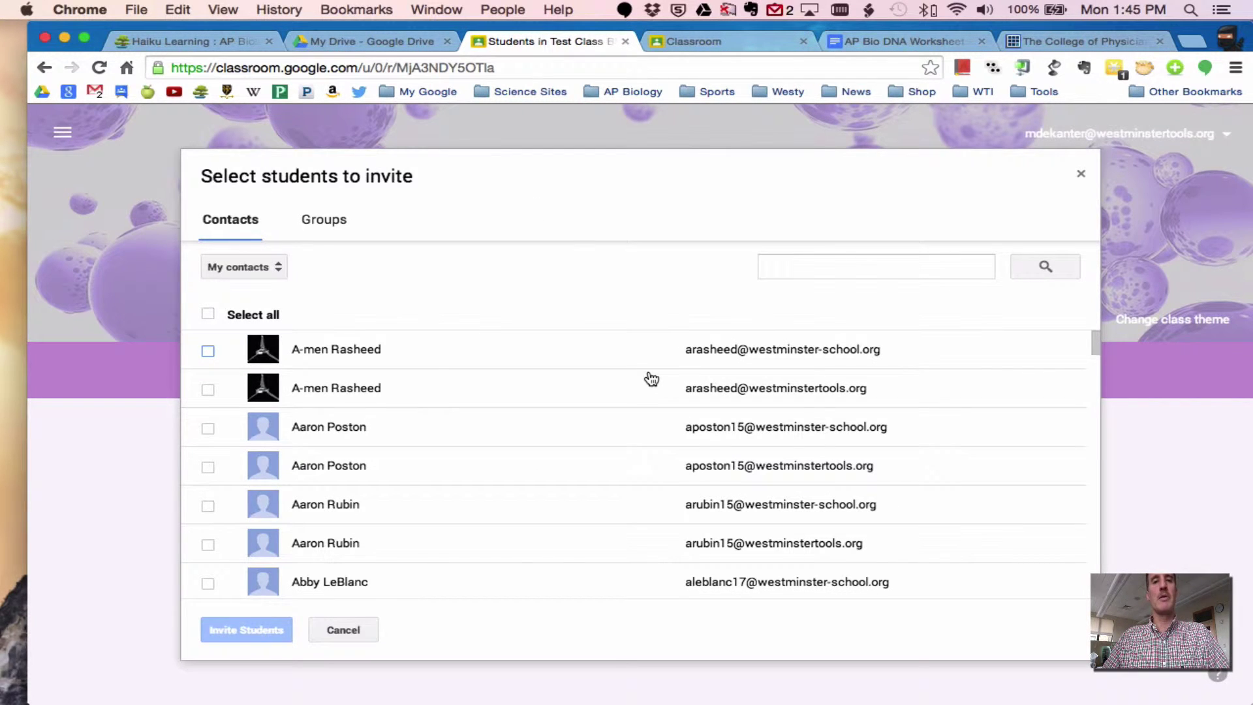
left_click(898, 269)
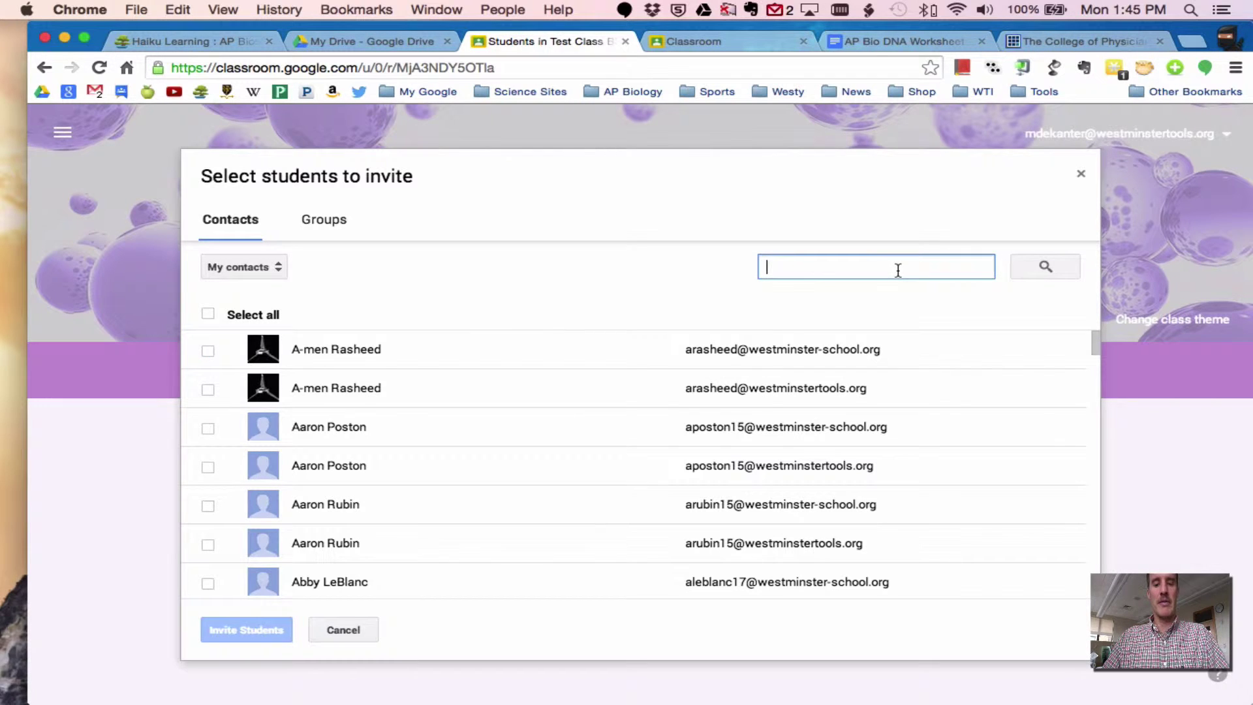
type("cervas")
key("Return")
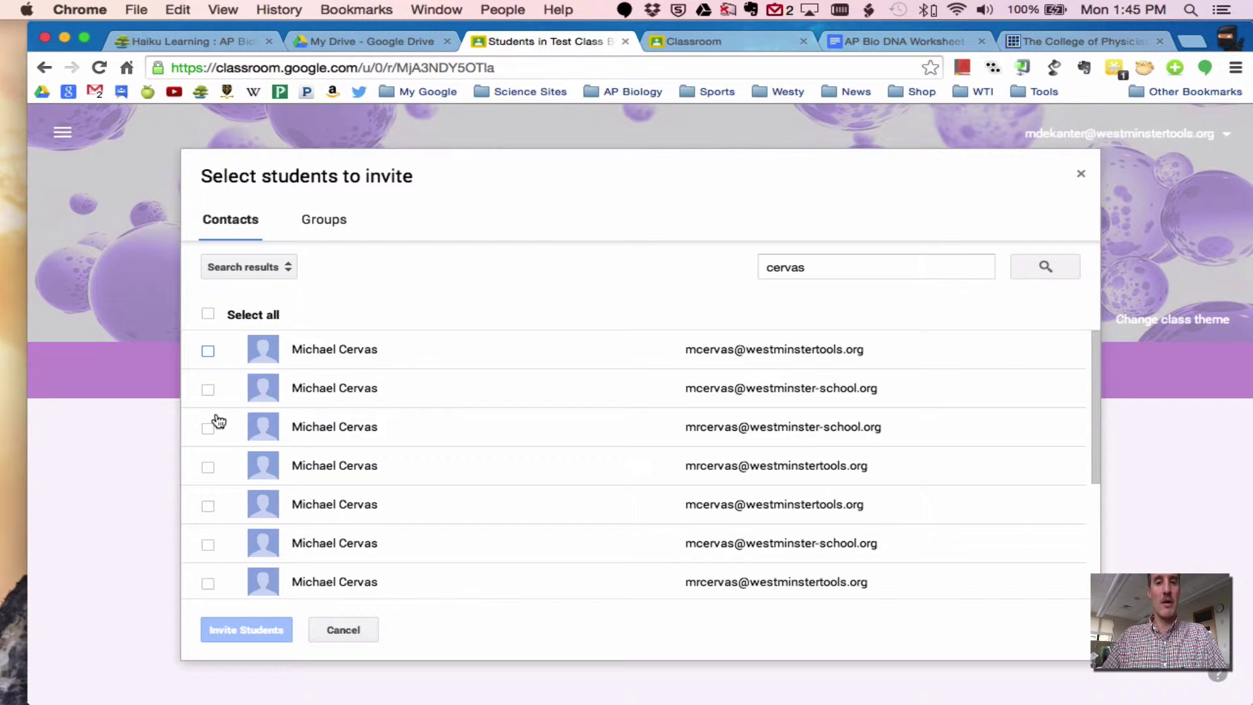
left_click(209, 391)
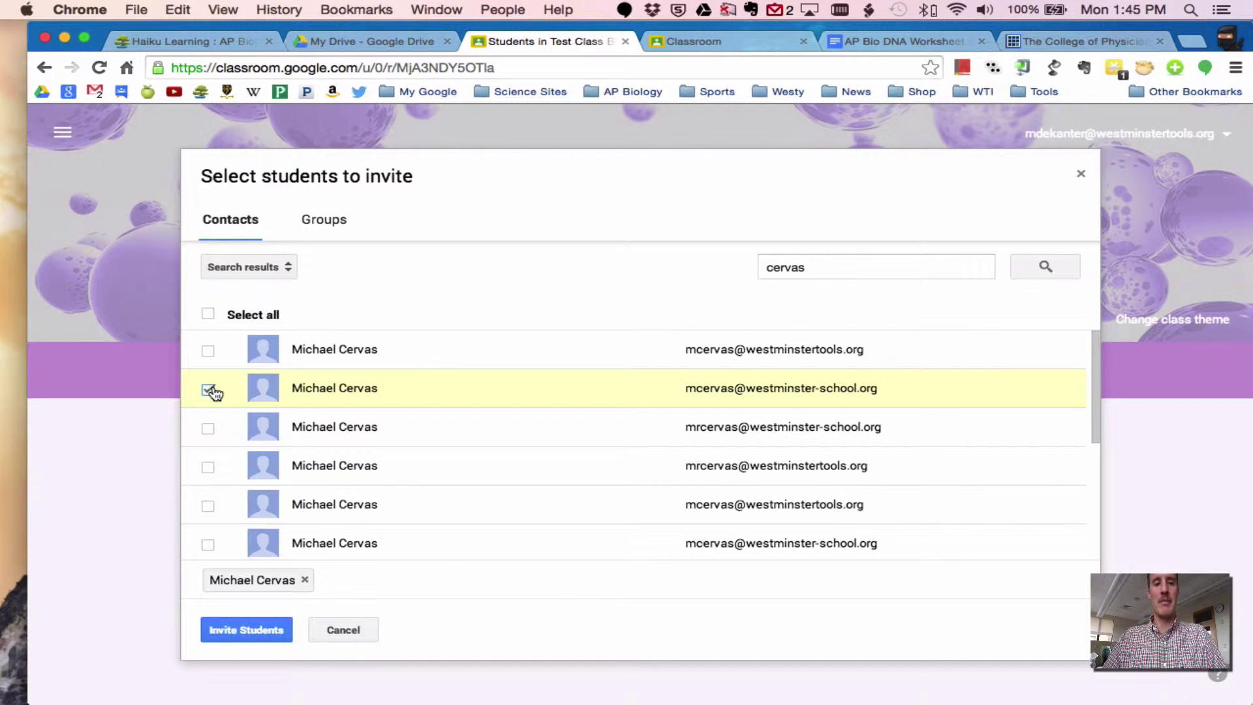
left_click(209, 390)
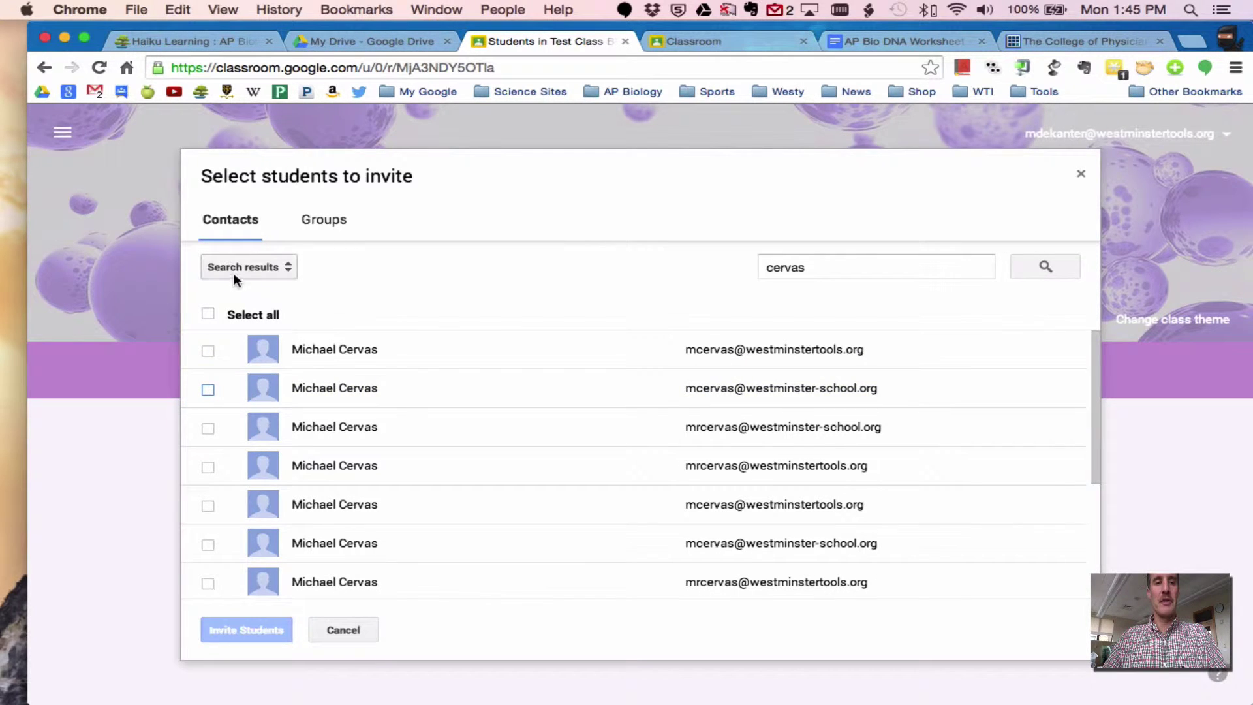
- Show only the Advisee contact group and select all of its contacts for the invitation
left_click(252, 266)
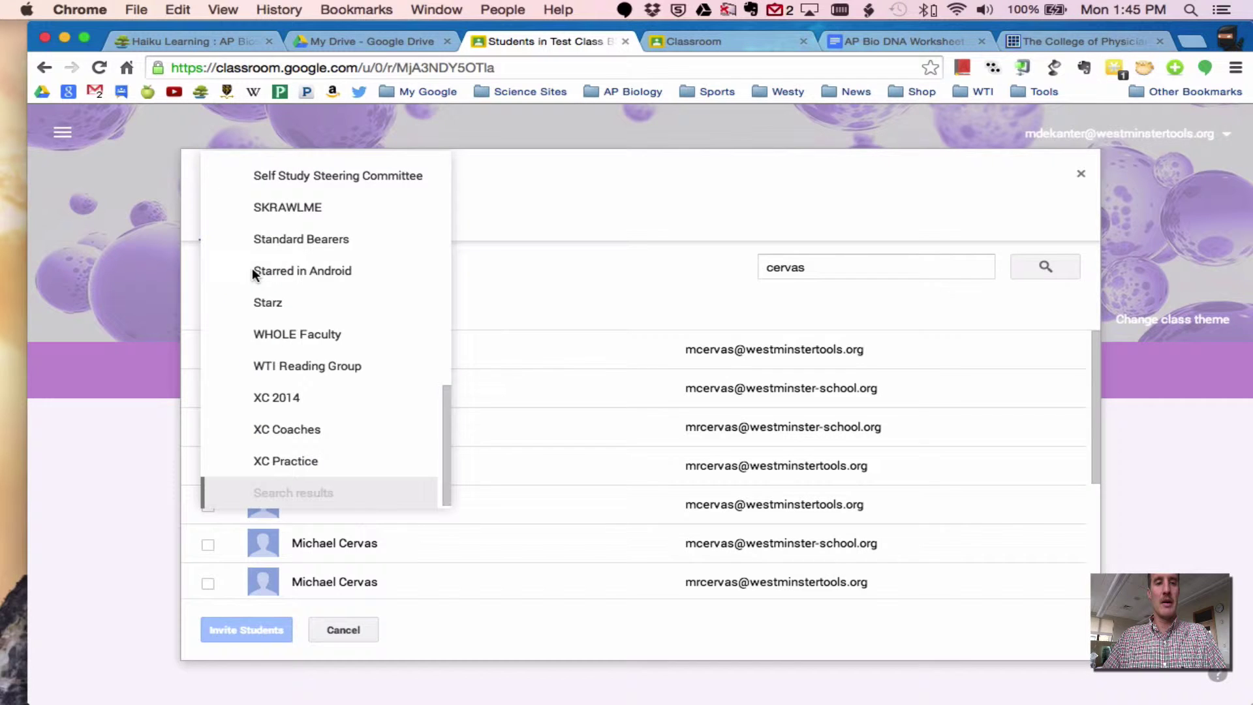
scroll(330, 368, "up", 15)
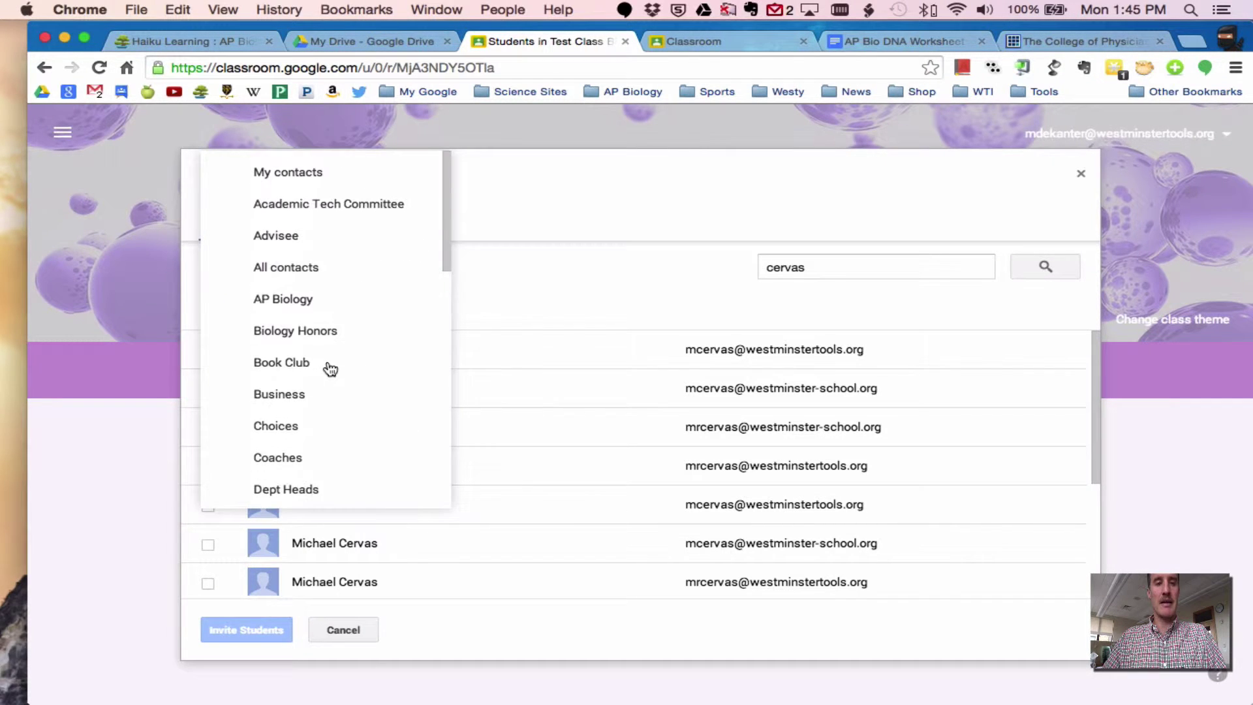
left_click(276, 236)
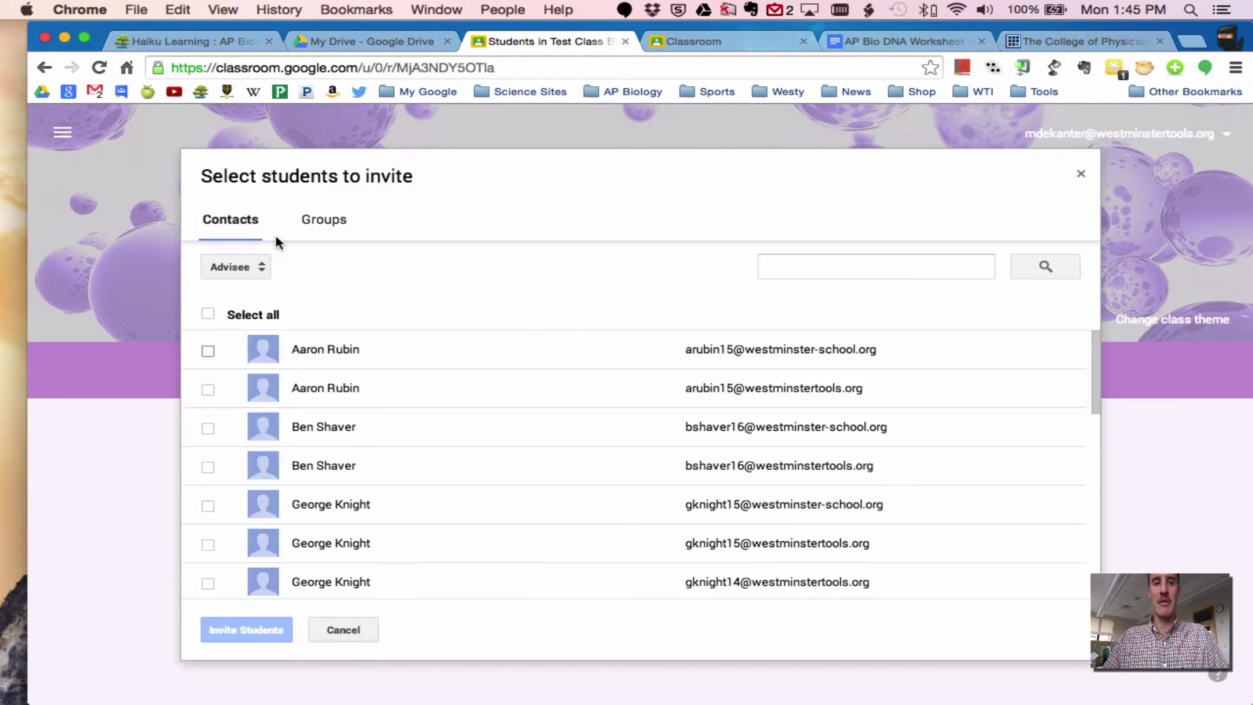
left_click(207, 314)
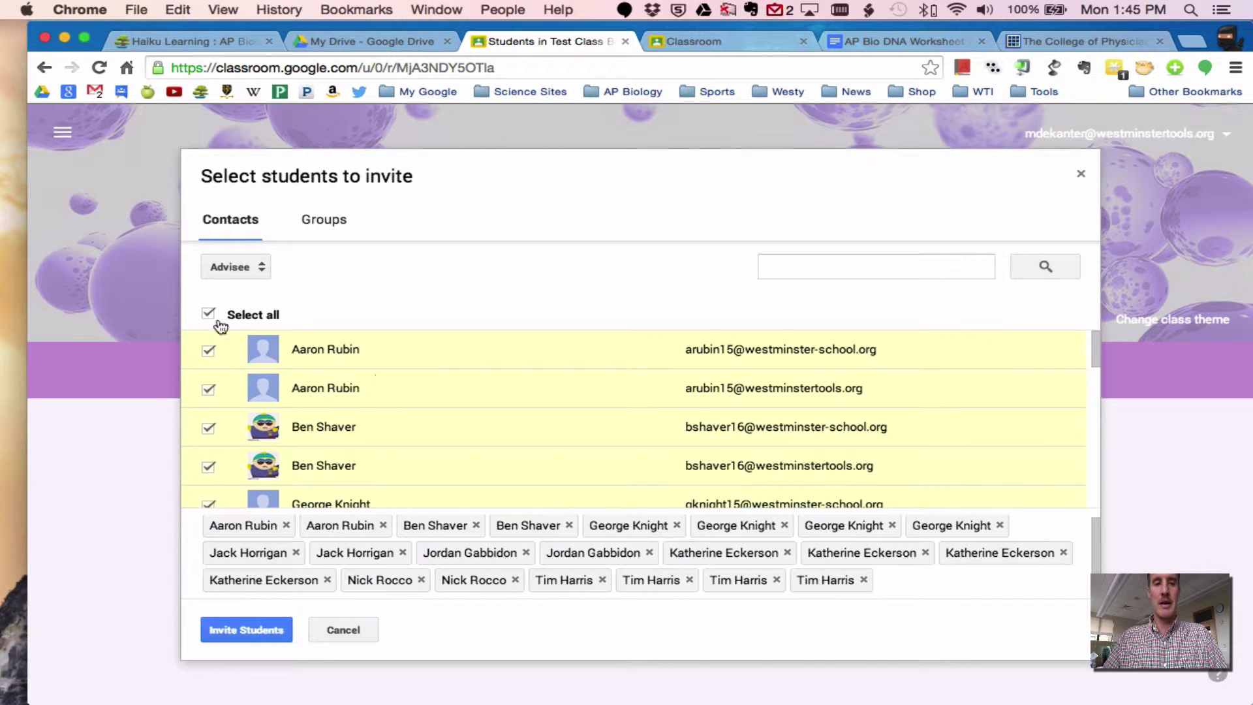
- Deselect the duplicate westminstertools.org entries of the first two students and cancel the invitation
scroll(390, 381, "down", 1)
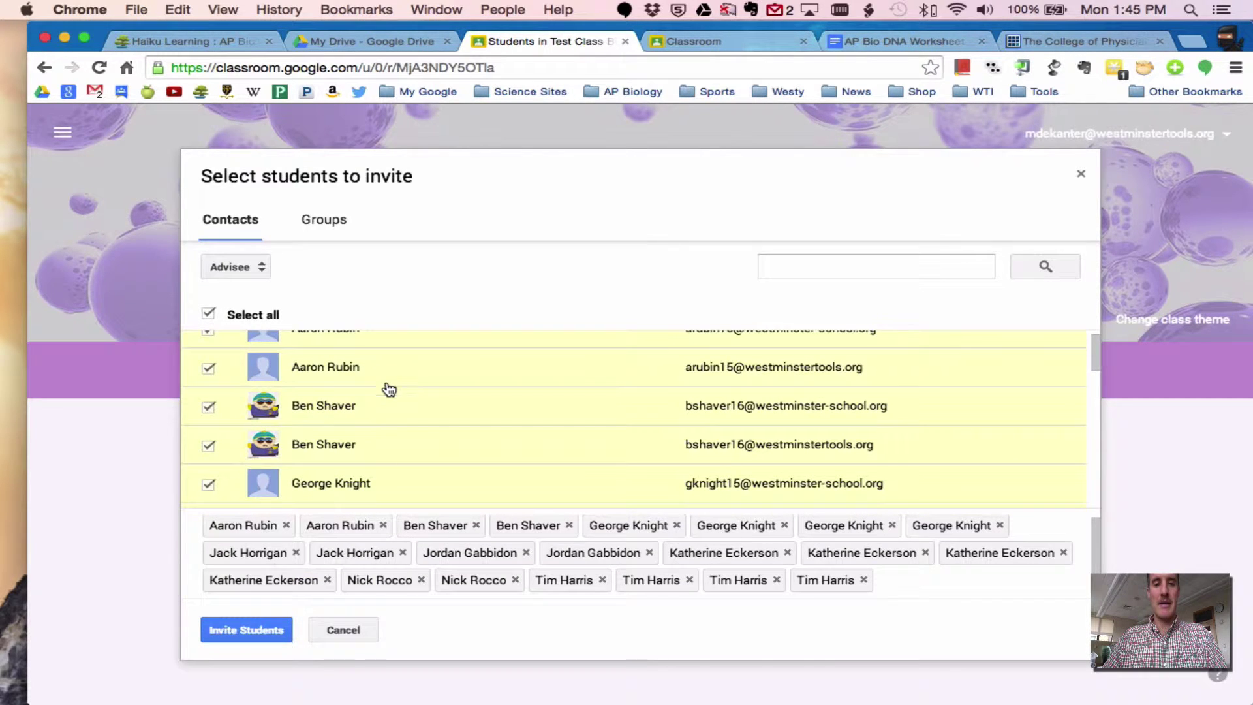
left_click(209, 368)
left_click(209, 445)
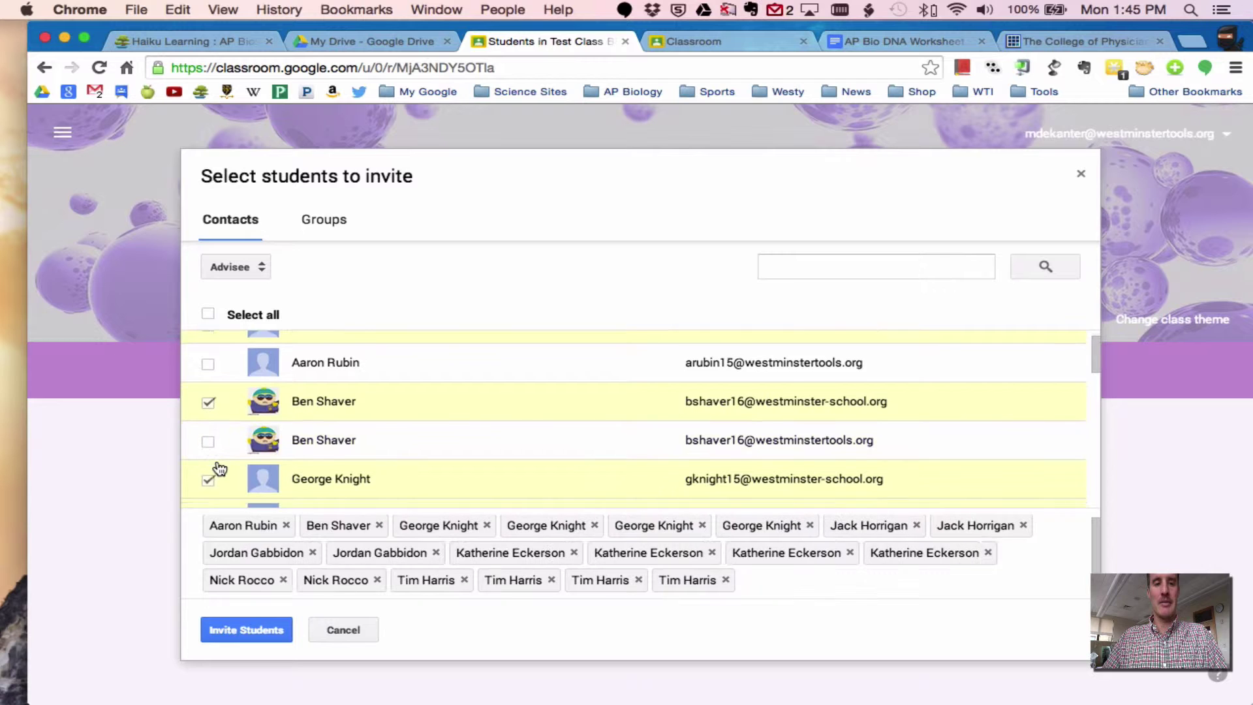
scroll(652, 366, "down", 1)
scroll(456, 433, "up", 2)
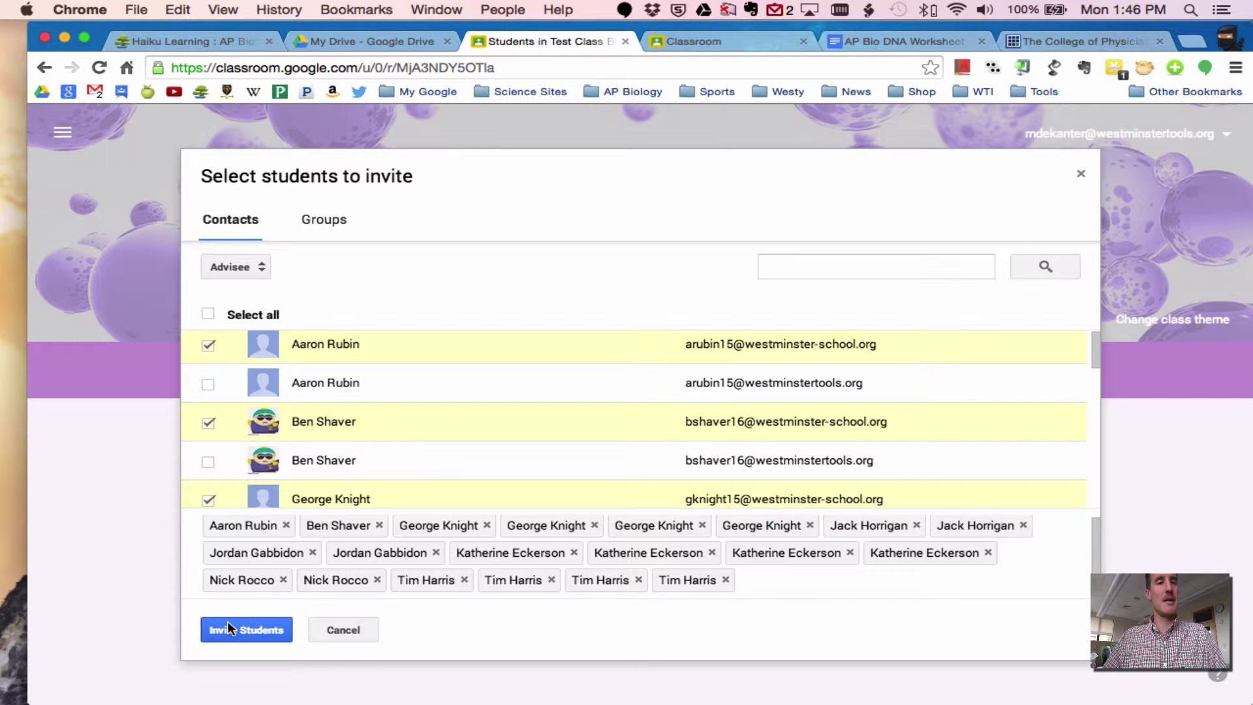
left_click(357, 635)
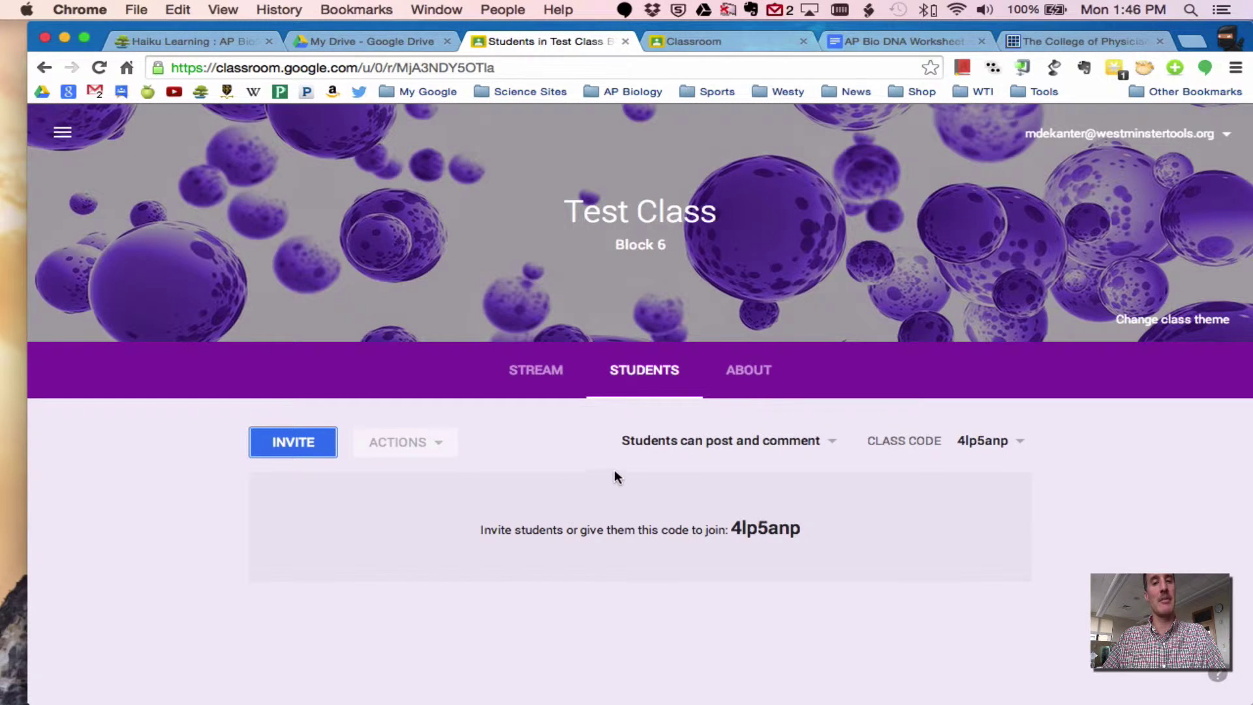
- Start a new assignment in the class stream titled "Review of DNA Mechanisms"
left_click(553, 377)
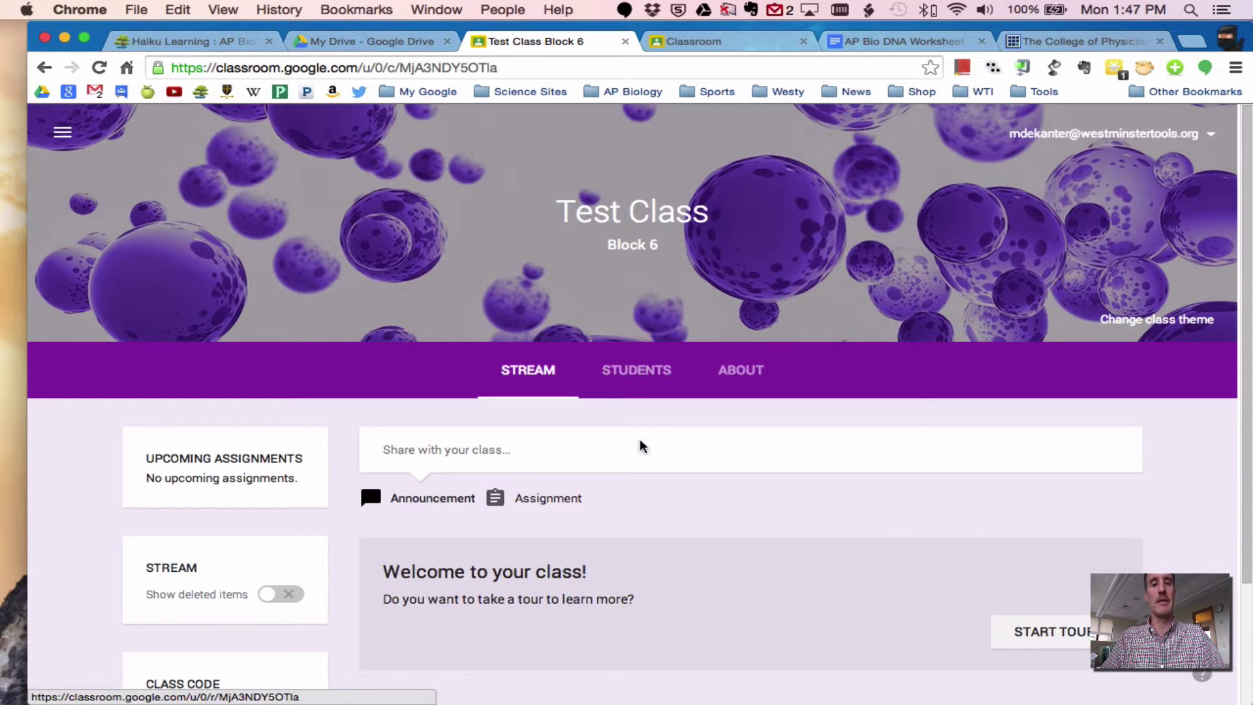
left_click(547, 499)
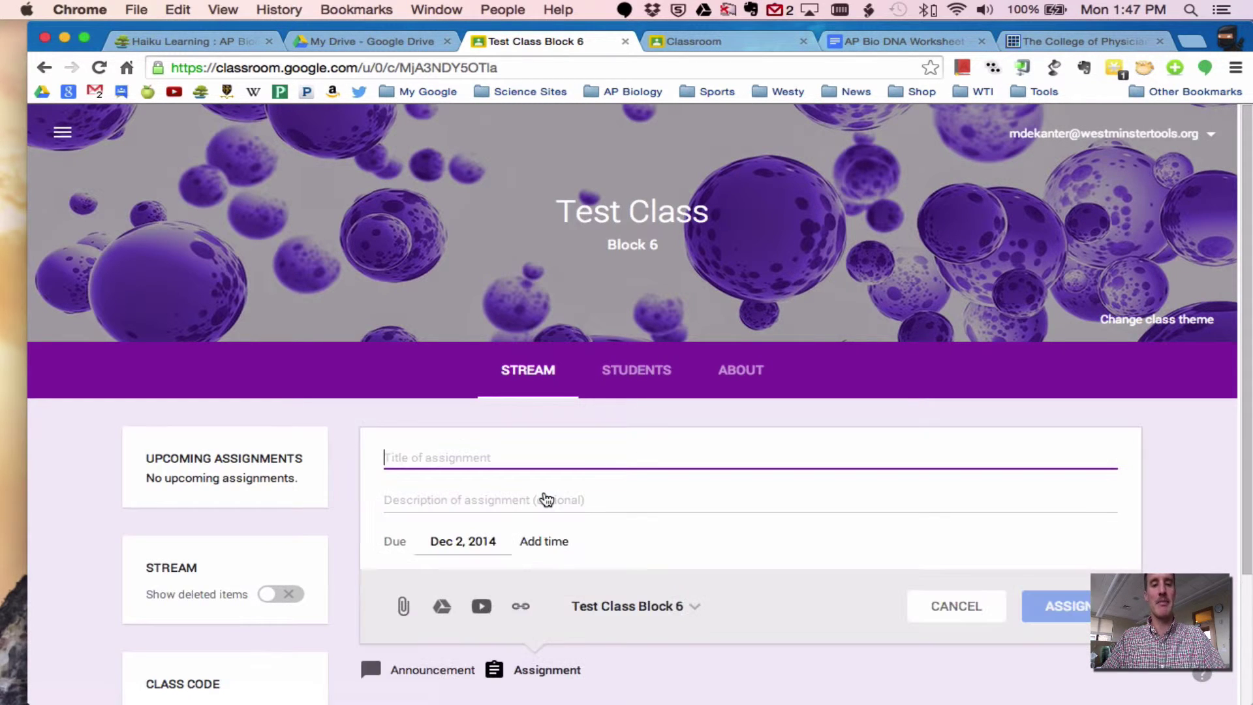
type("Review of DNA ")
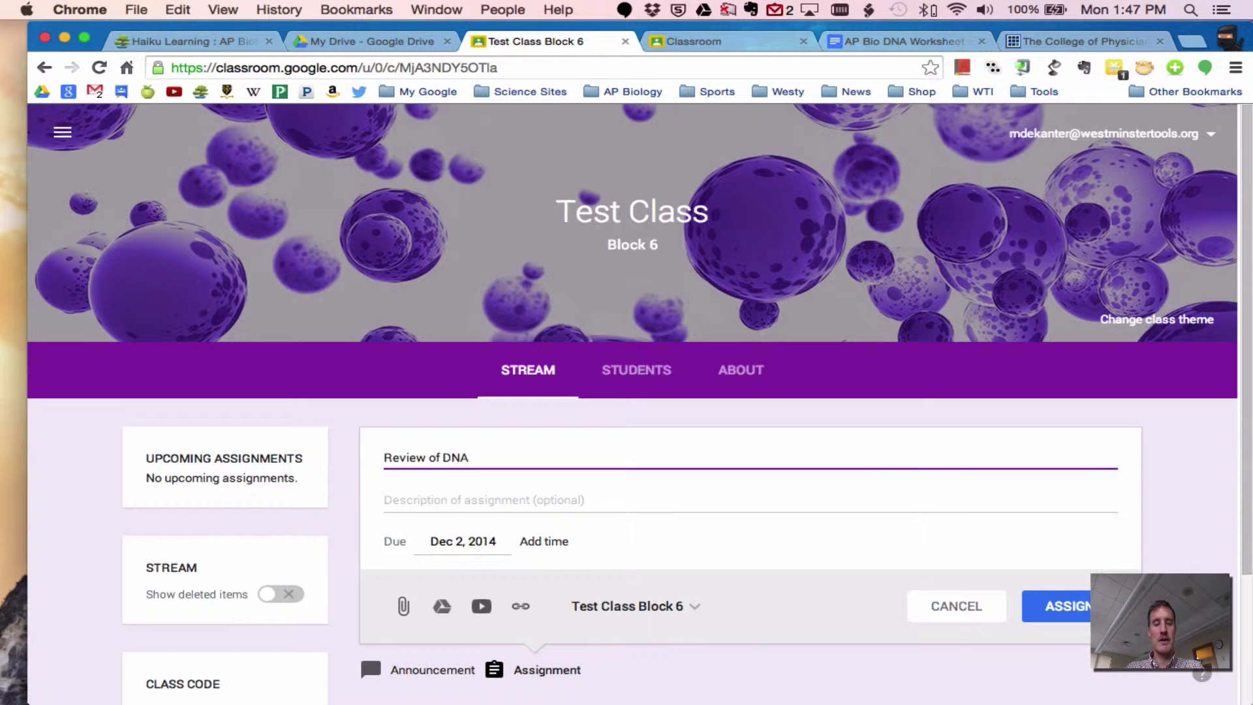
type("Mechanisms")
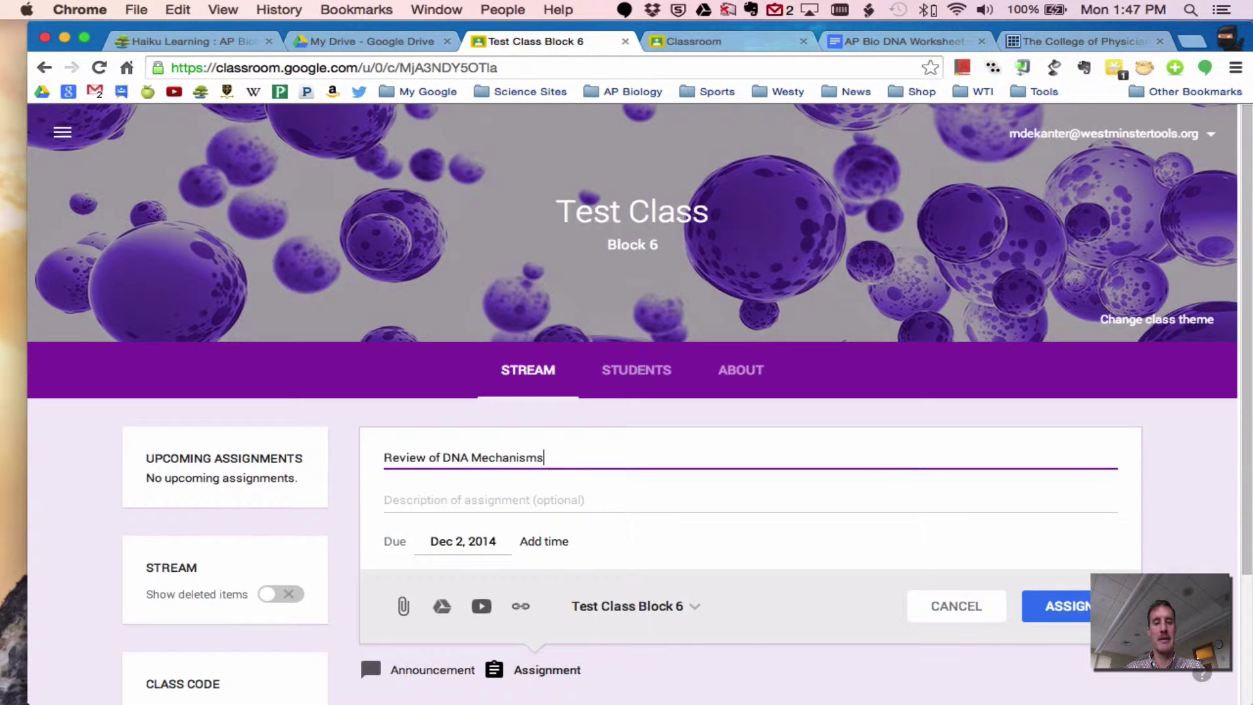
- Enter the assignment description "This worksheet is due at the beginning of class"
left_click(529, 499)
type("This")
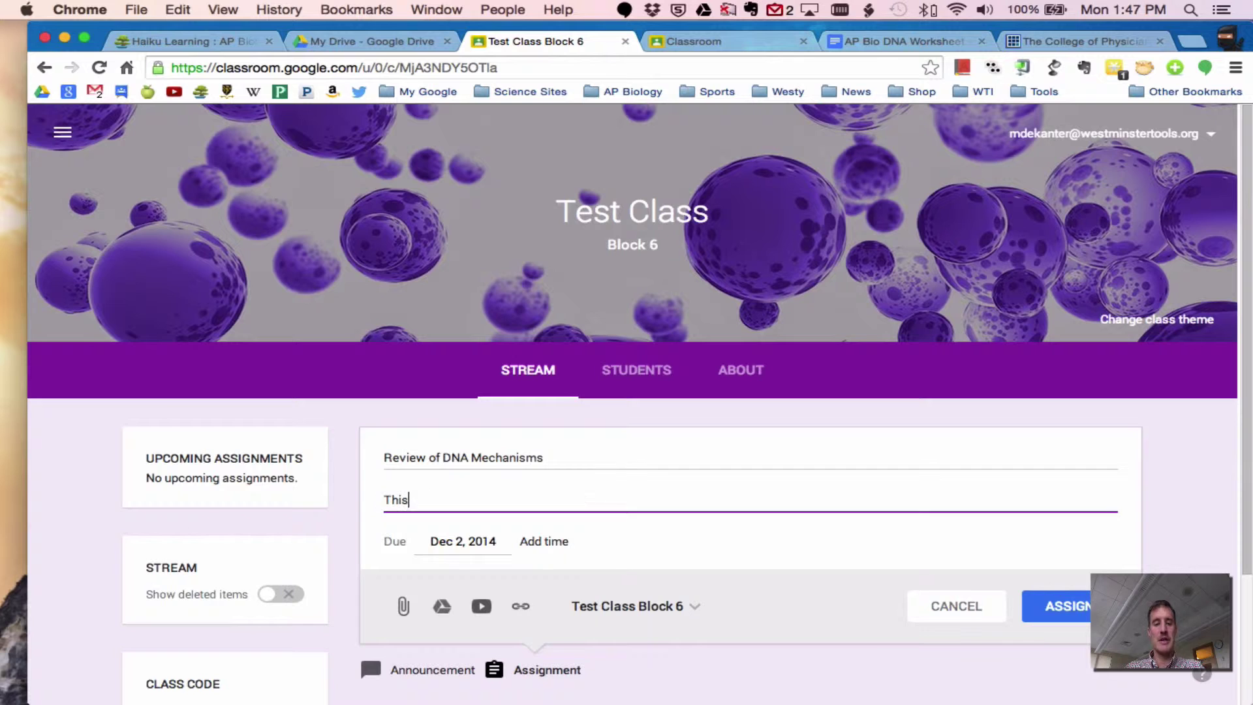
type(" worksheet is ")
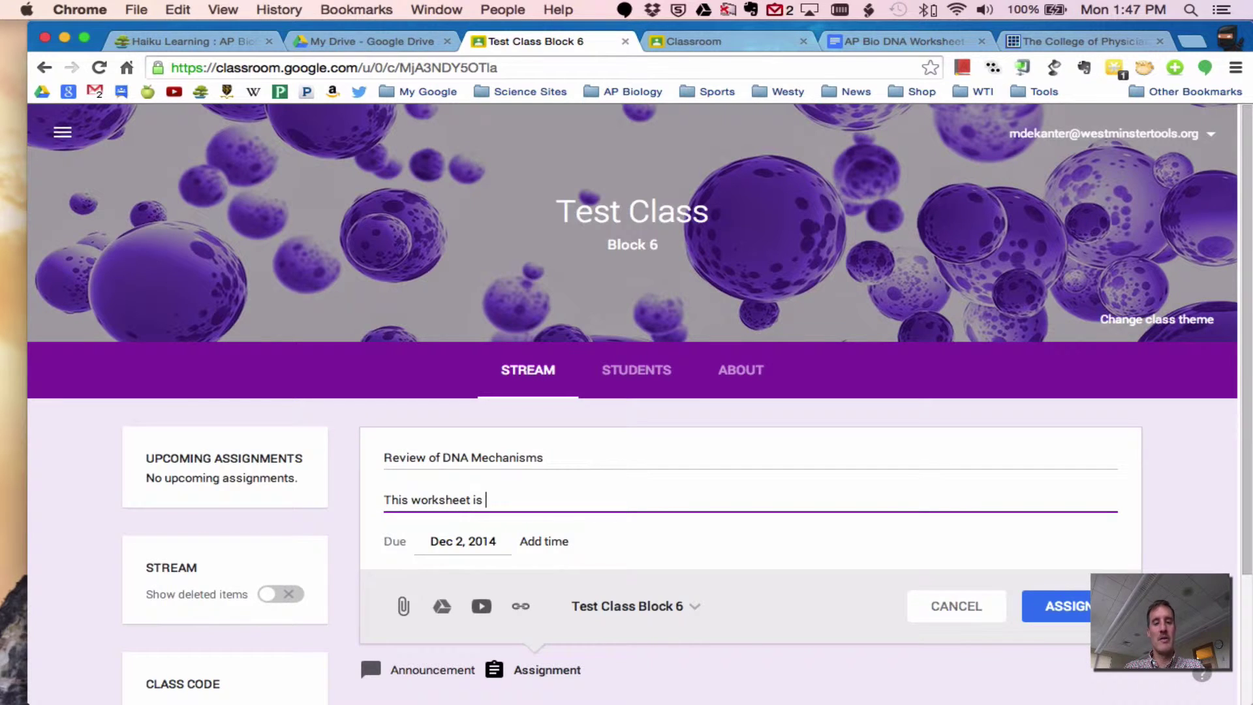
type("due at the b")
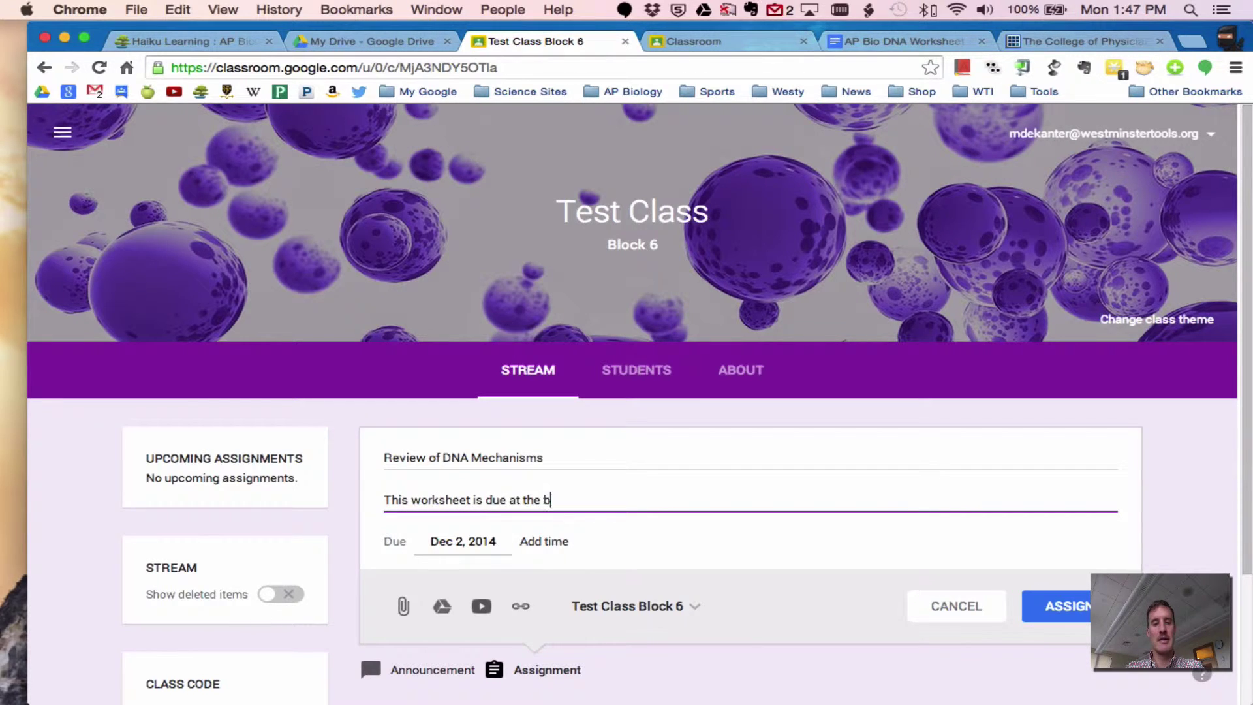
type("eginning of class")
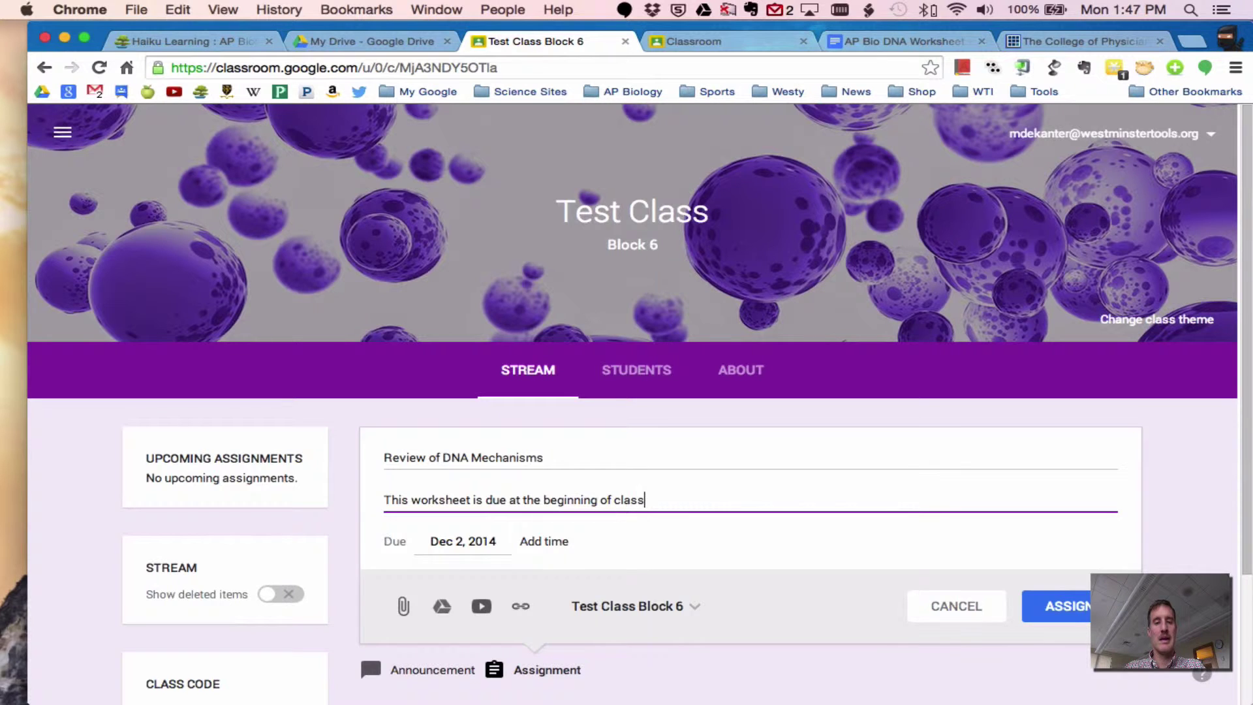
- Set the assignment's due date to Dec 3, 2014 and its due time to 8:20 AM
left_click(467, 552)
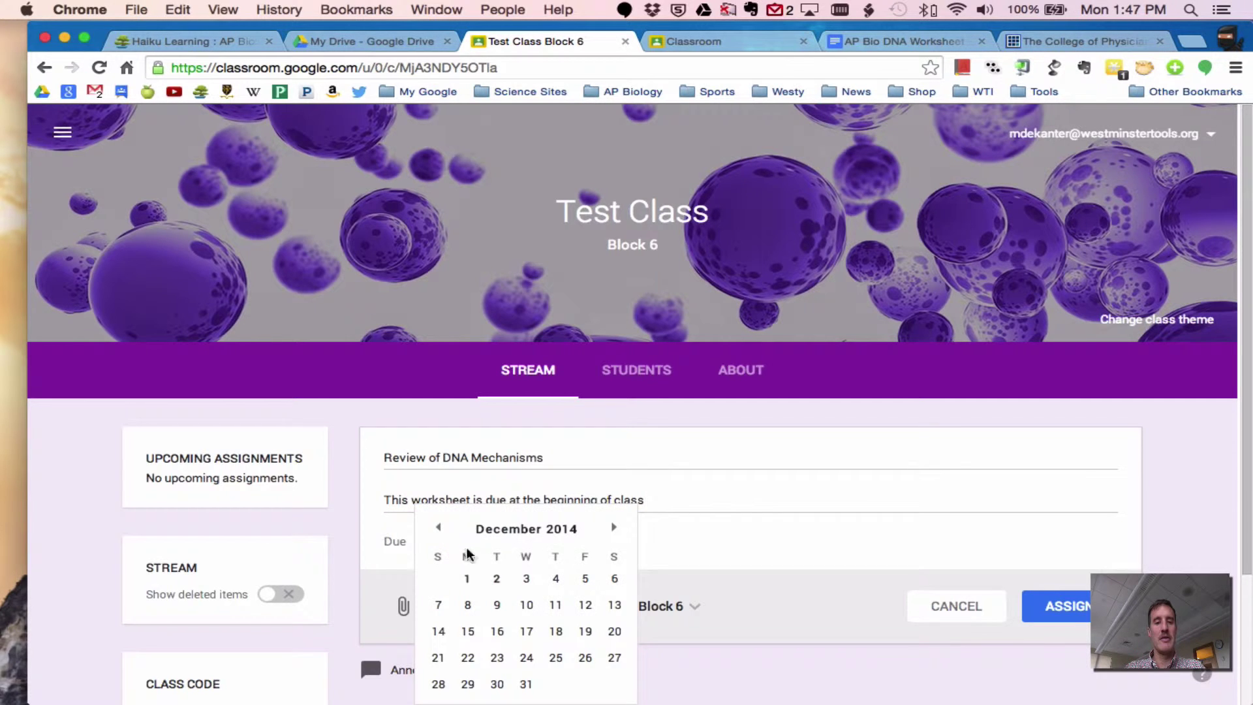
left_click(524, 579)
left_click(546, 544)
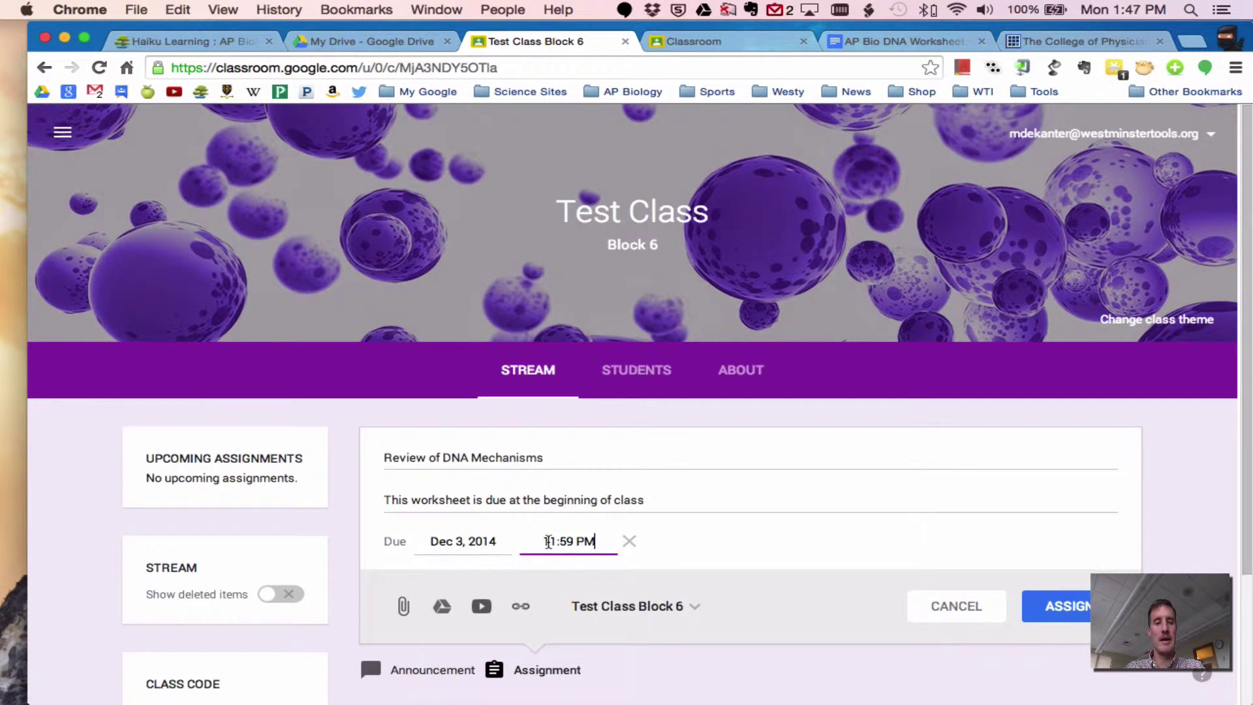
double_click(548, 542)
type("8:20 am")
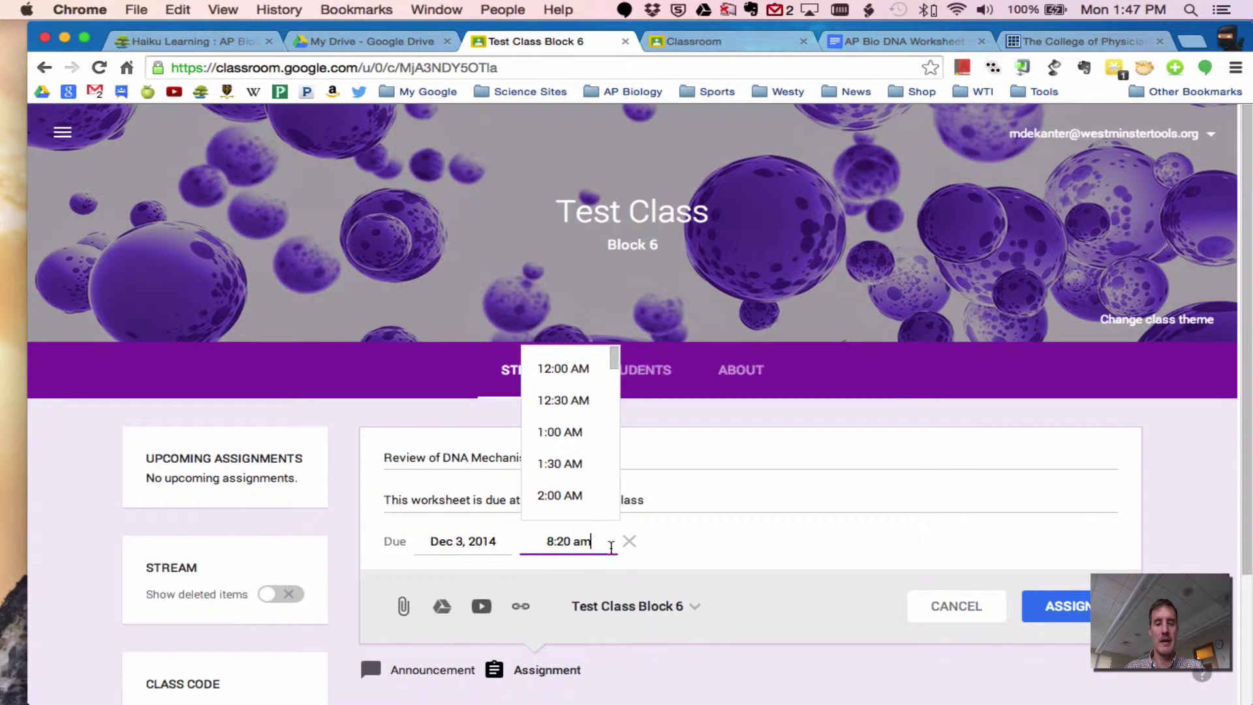
left_click(698, 548)
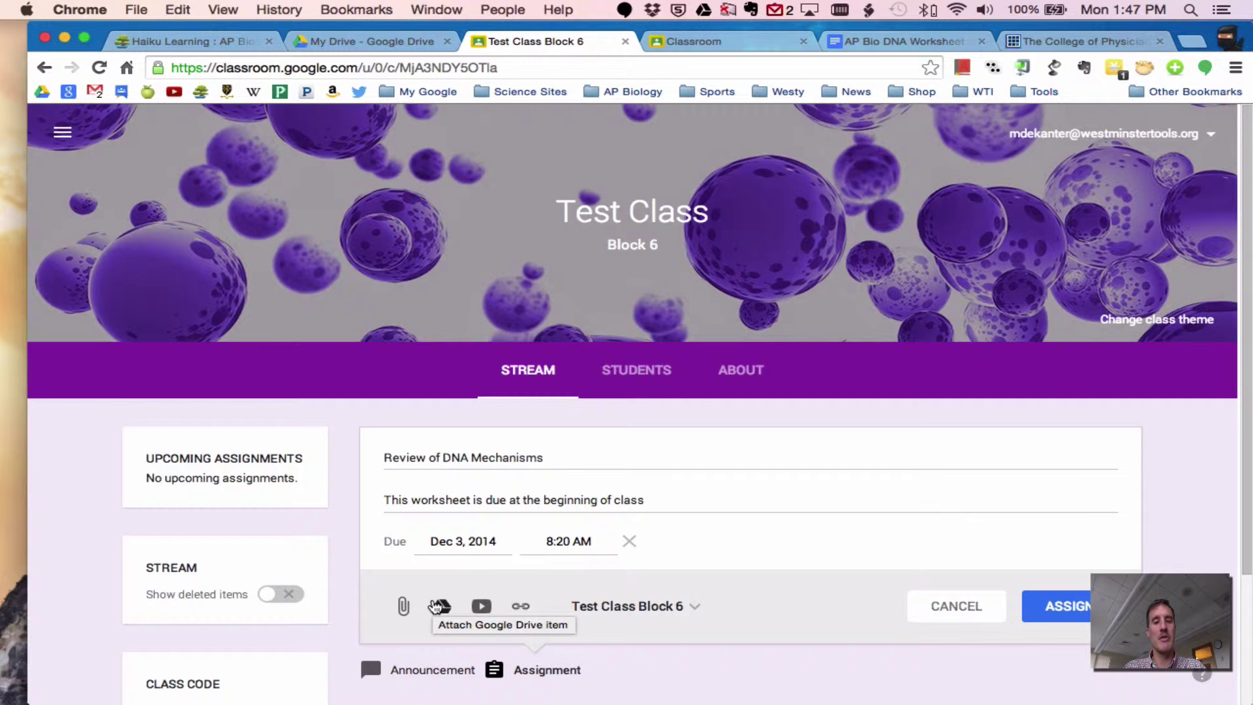
- Attach the AP Bio DNA Worksheet to the assignment from the APBio > 2014-15 folder in Google Drive
left_click(436, 606)
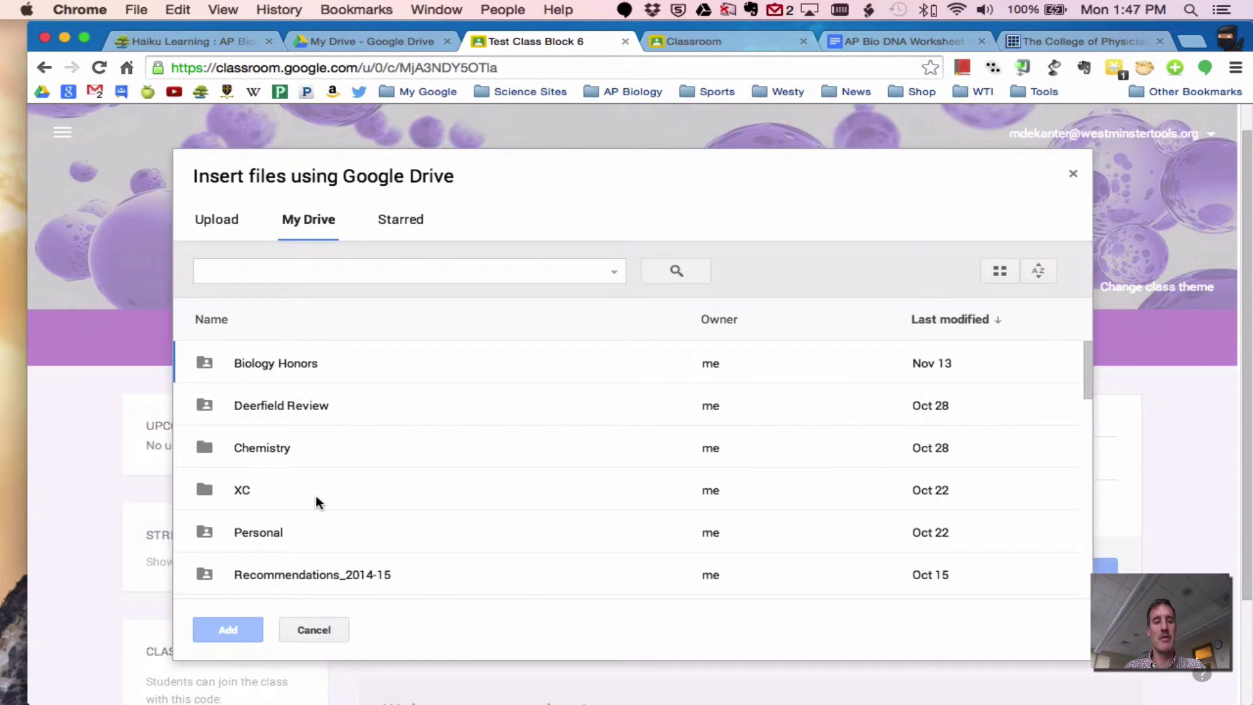
scroll(317, 502, "down", 10)
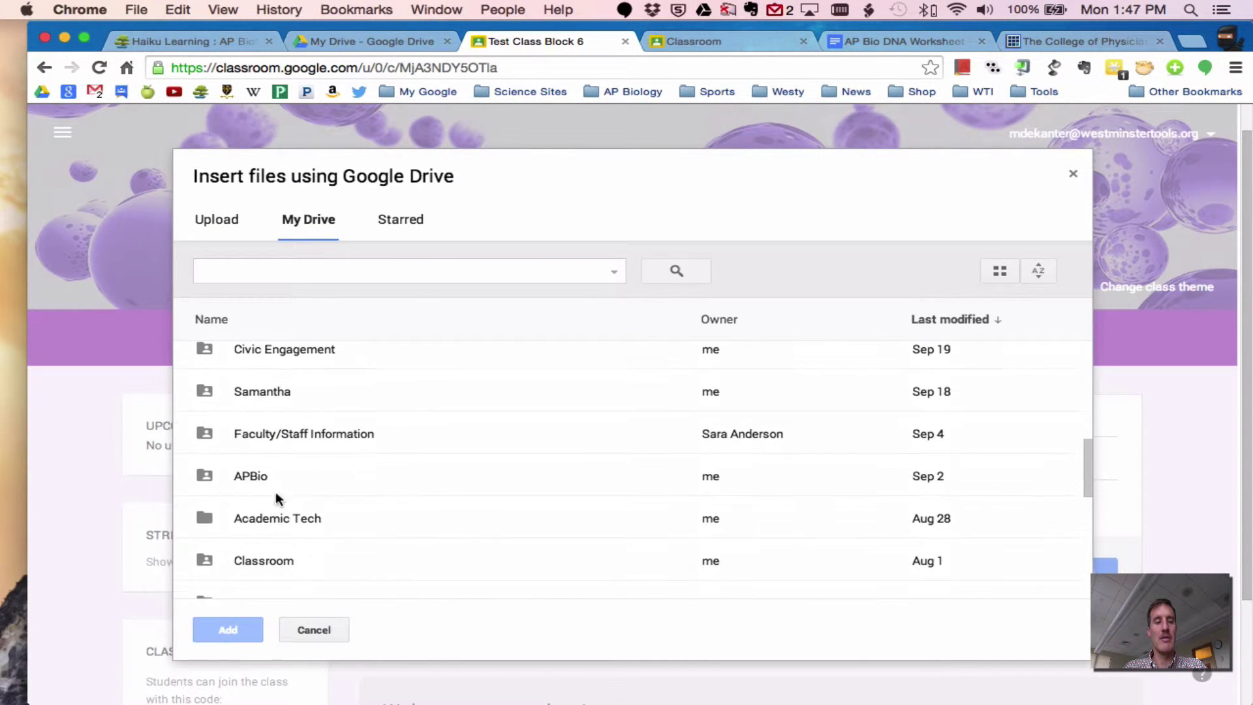
double_click(241, 476)
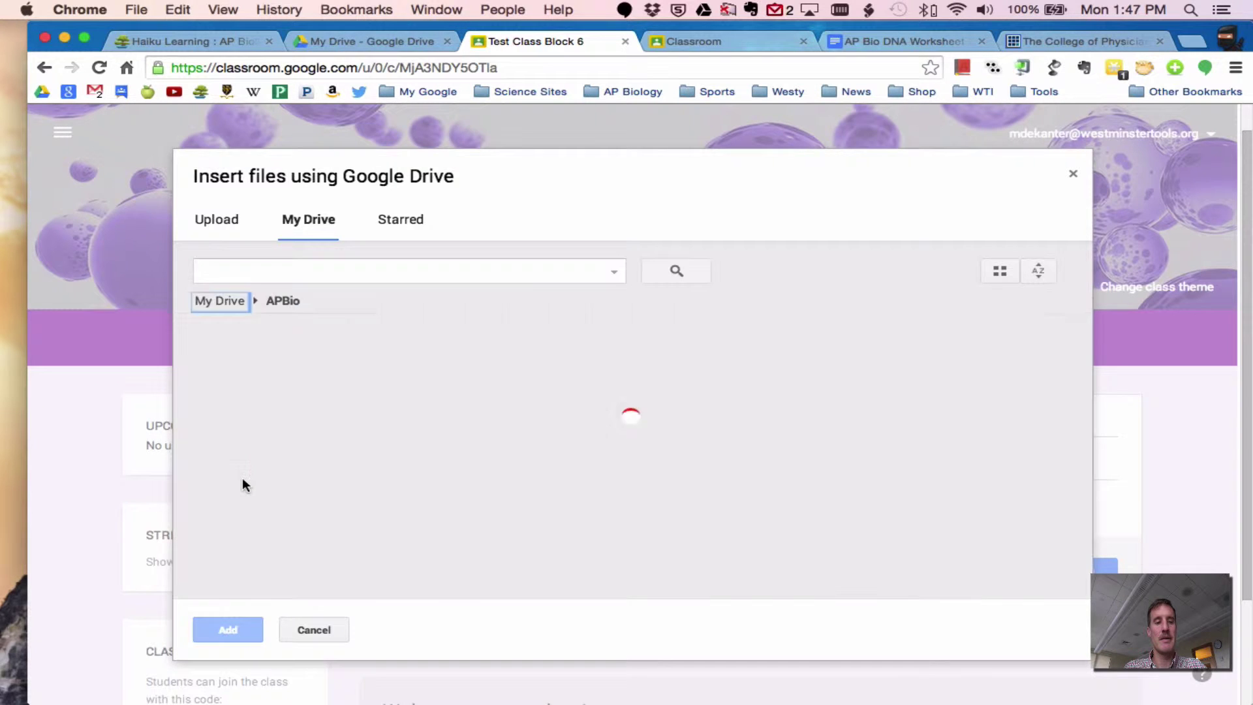
double_click(240, 377)
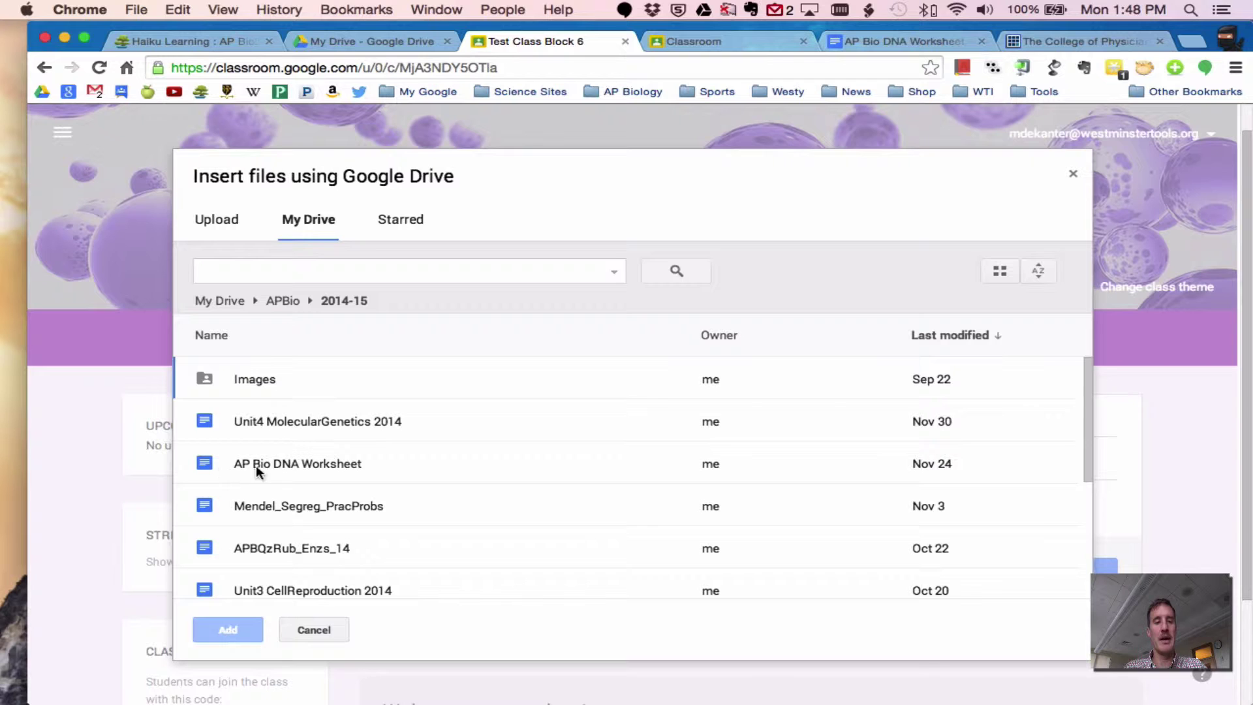
double_click(293, 465)
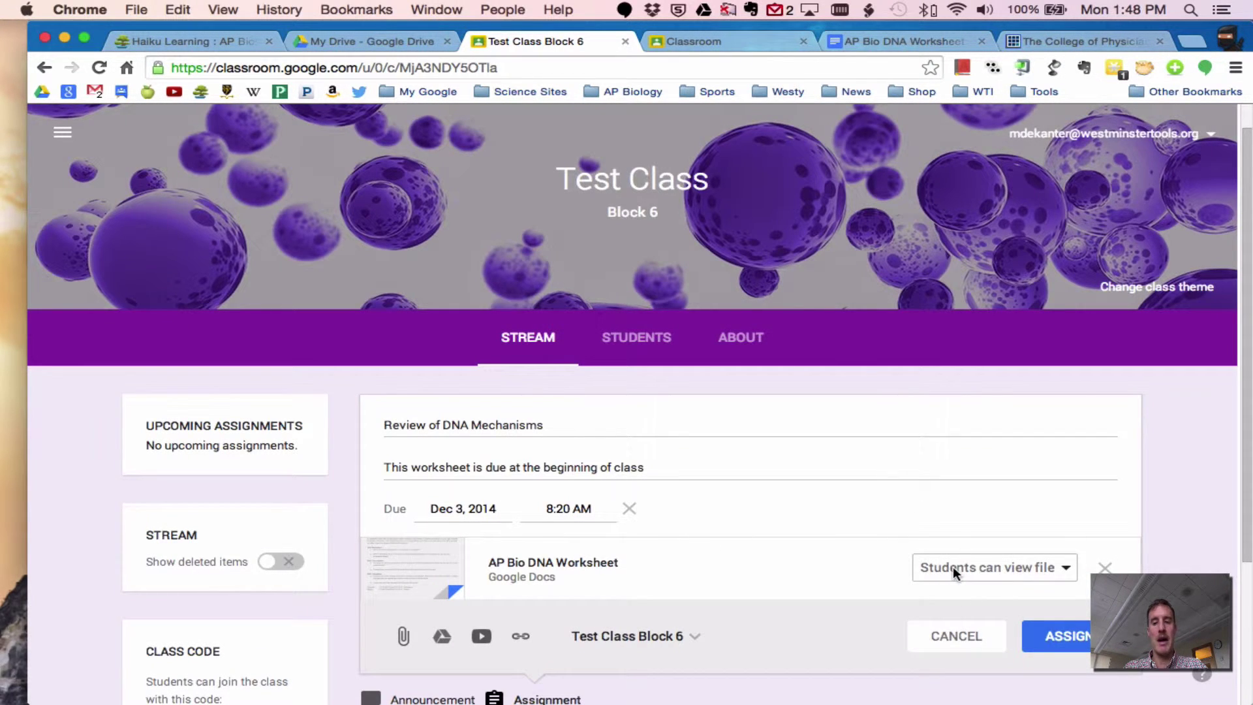
- Set the attached worksheet to "Make a copy for each student" and post the assignment to the class
left_click(953, 567)
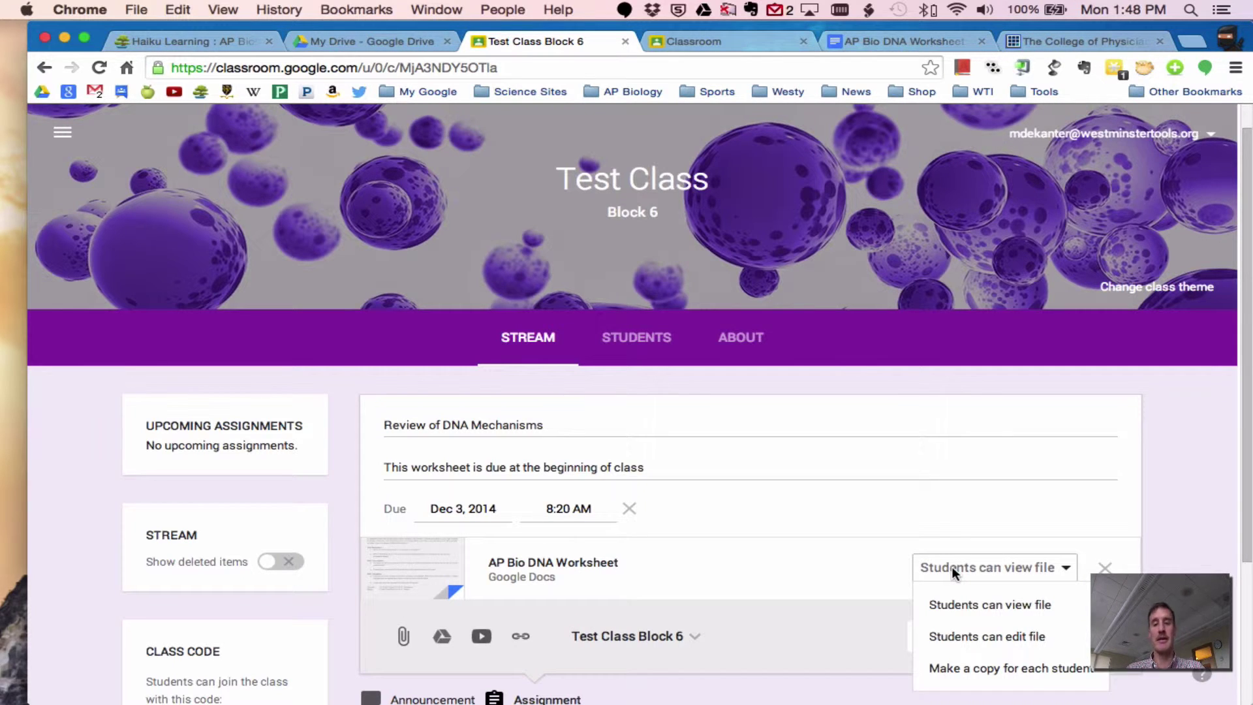
left_click(962, 669)
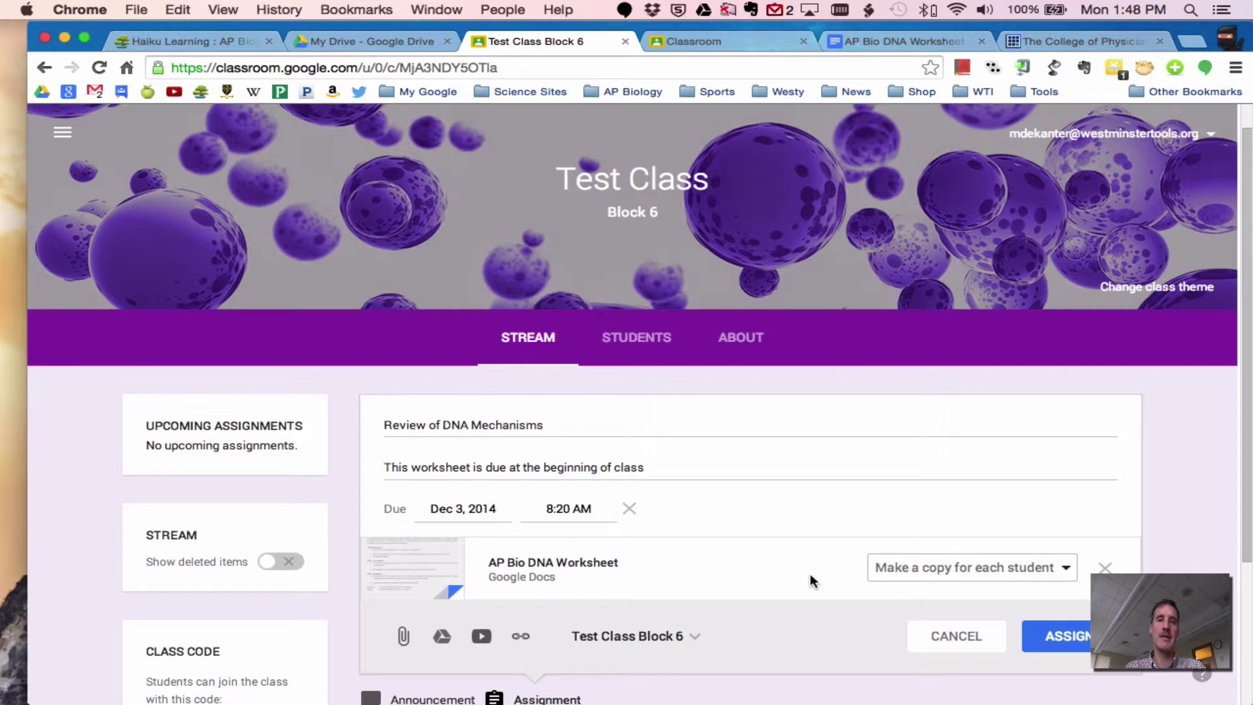
left_click(1053, 637)
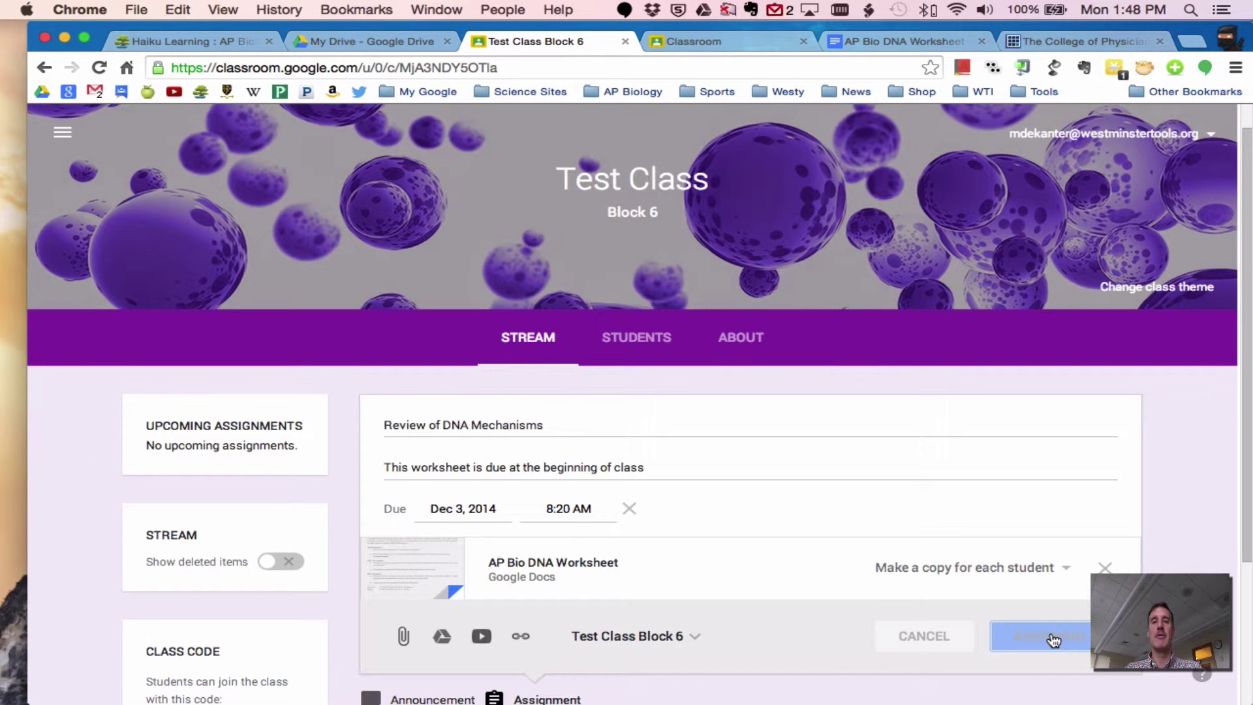
- View the done submissions of the Review of DNA Mechanisms assignment posted in the stream
scroll(1051, 632, "down", 3)
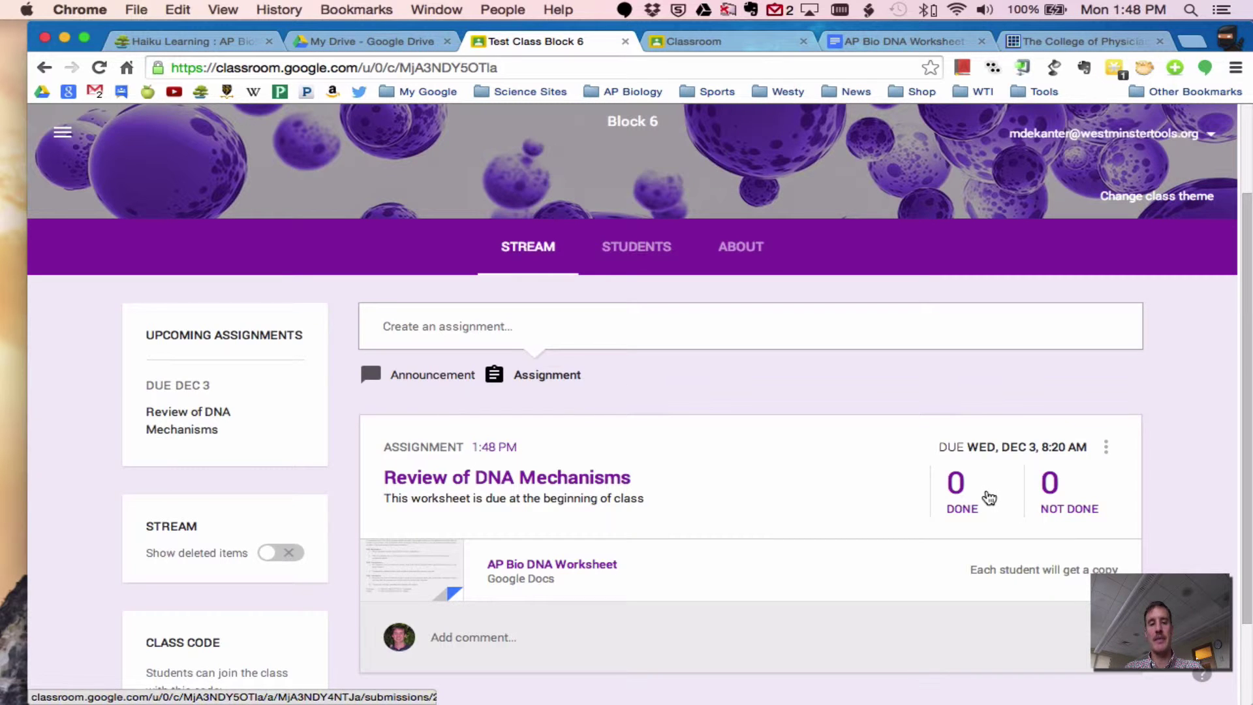
left_click(962, 494)
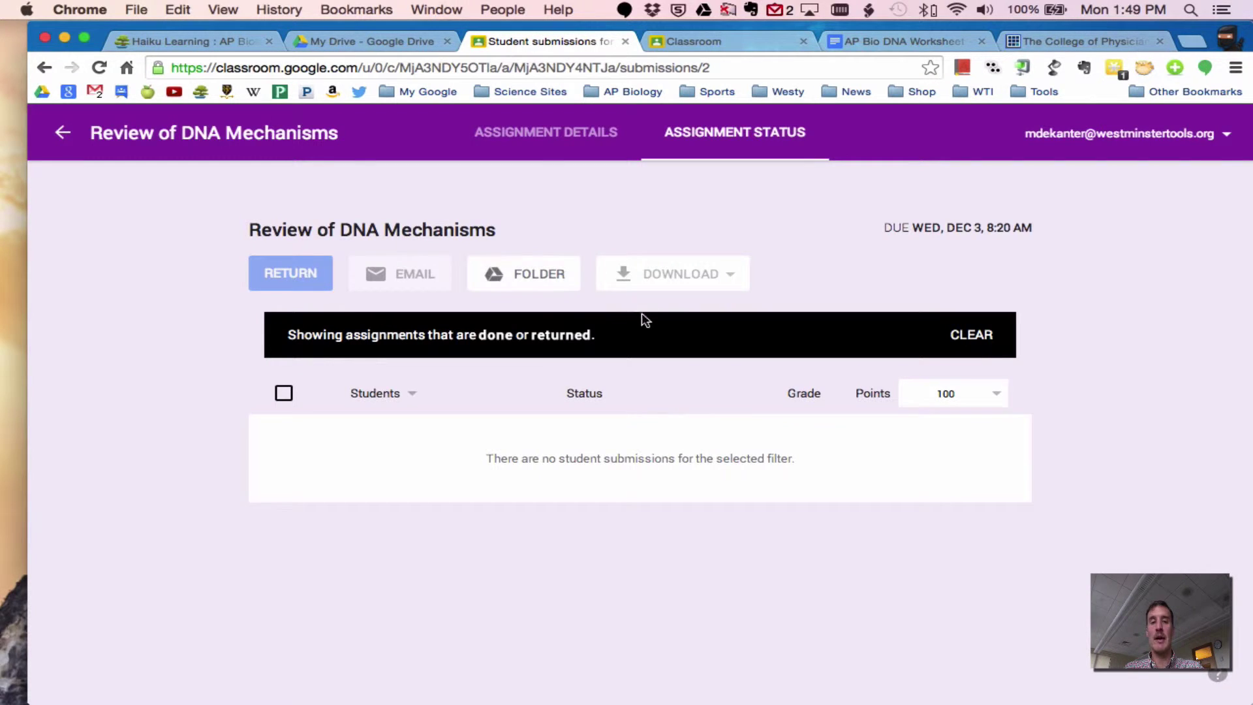
- Switch to Google Drive and open the fifth student worksheet in Classroom > AP Biology > Review DNA Mechanisms
left_click(372, 39)
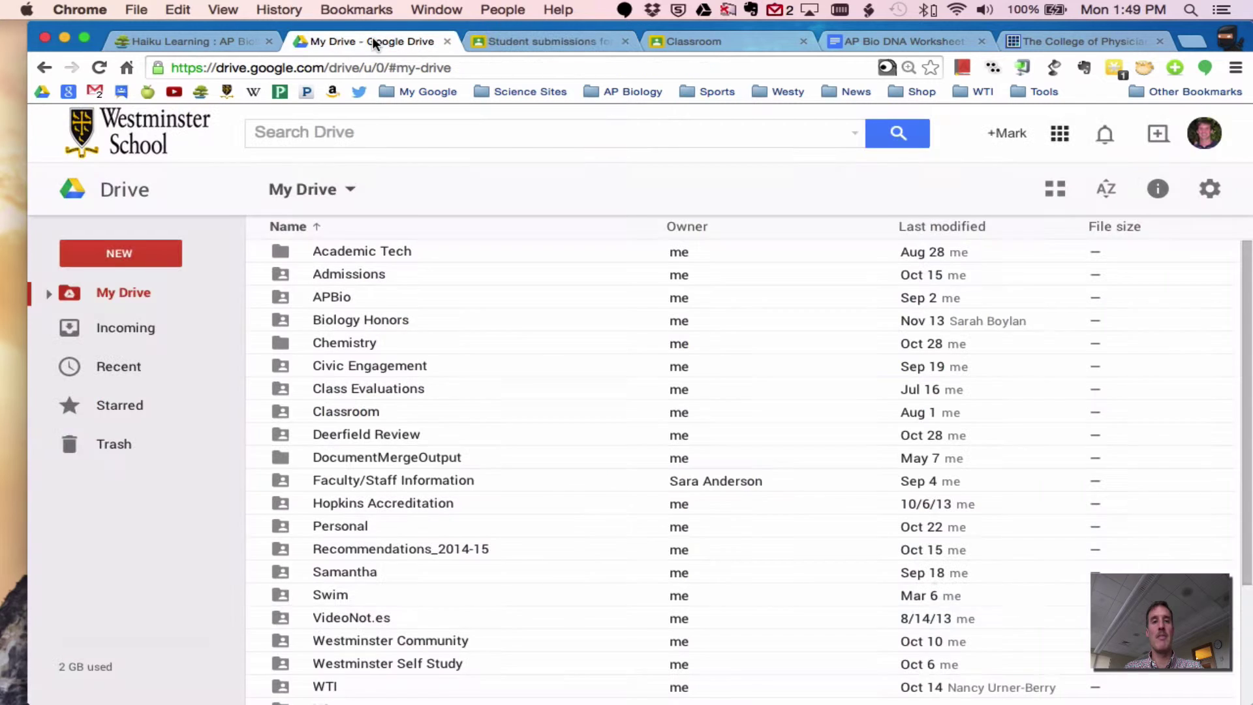
left_click(346, 413)
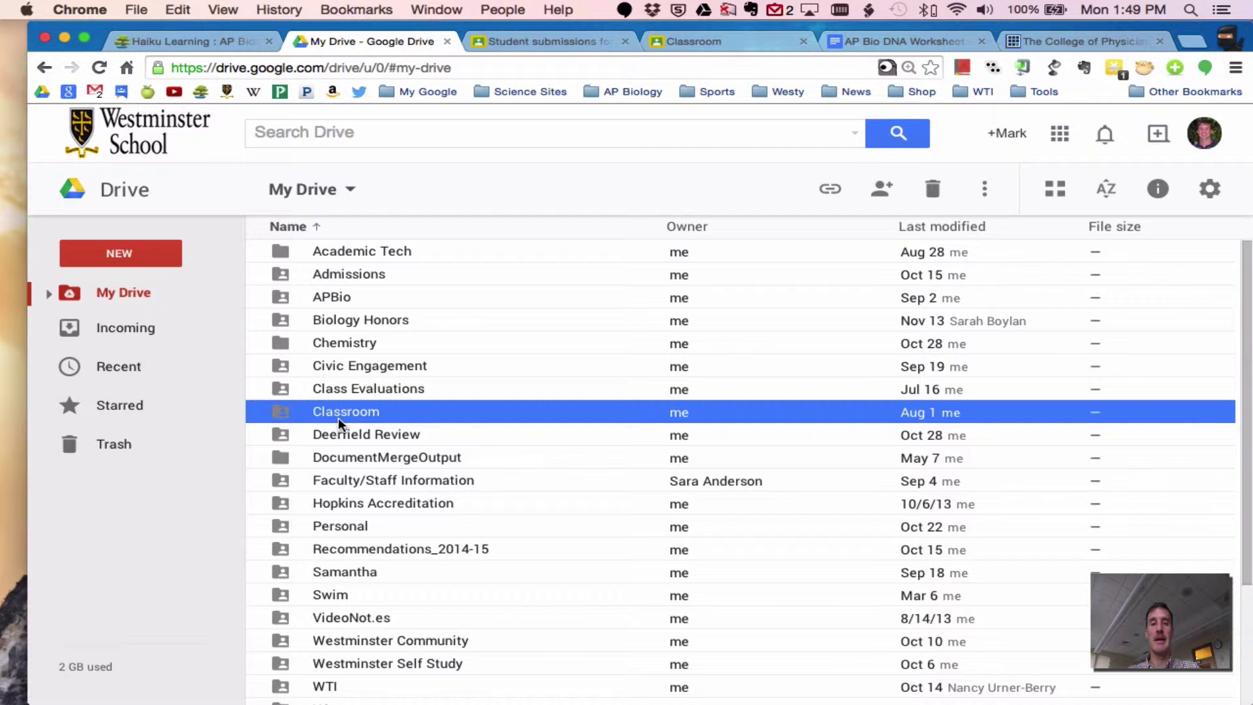
double_click(338, 417)
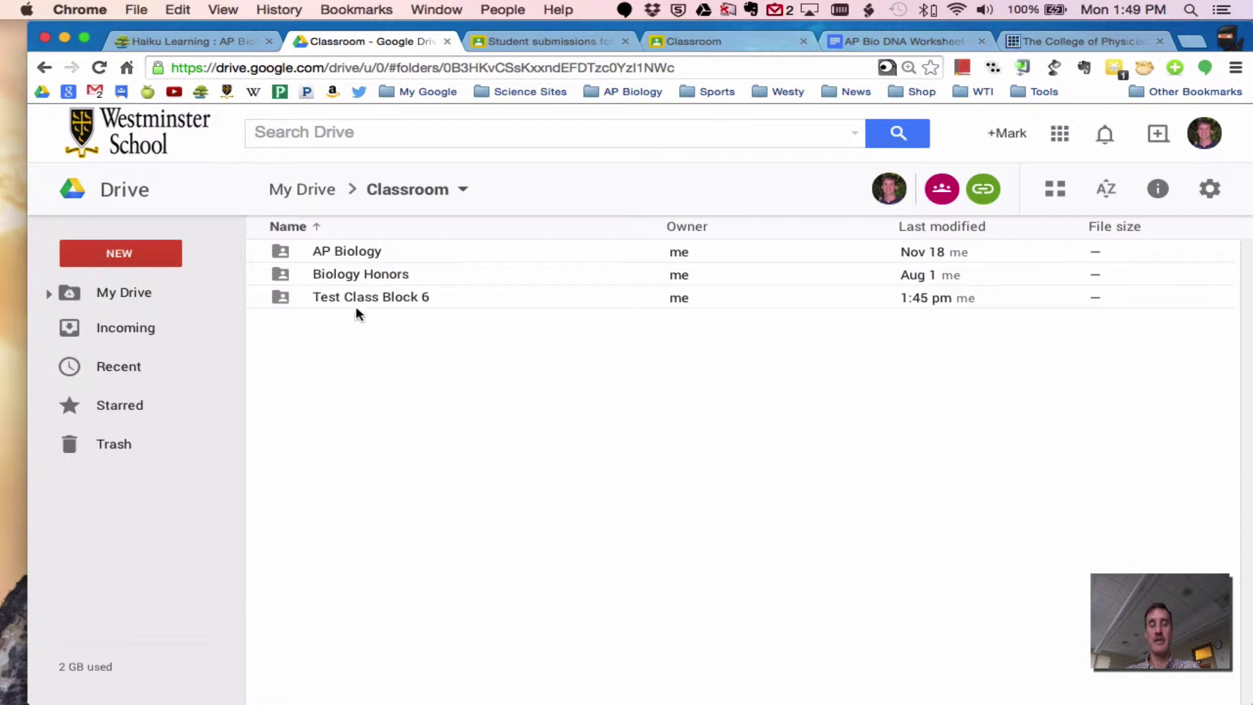
double_click(376, 252)
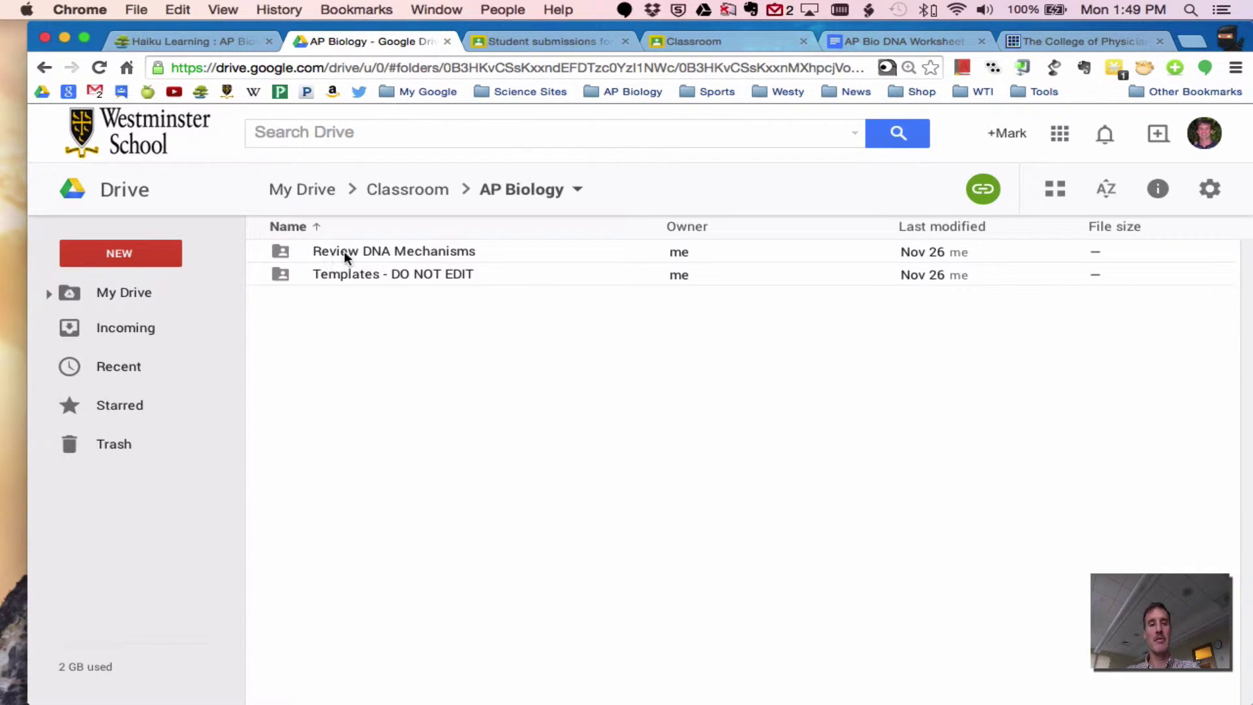
double_click(417, 251)
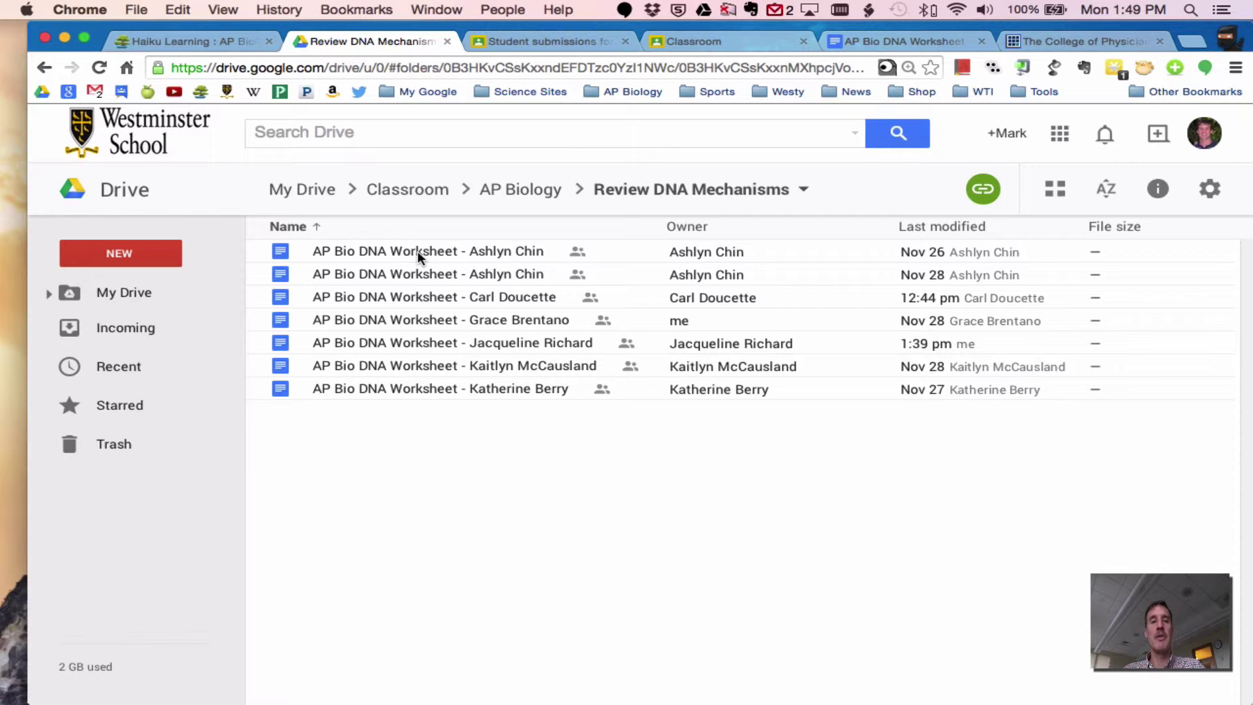
double_click(482, 343)
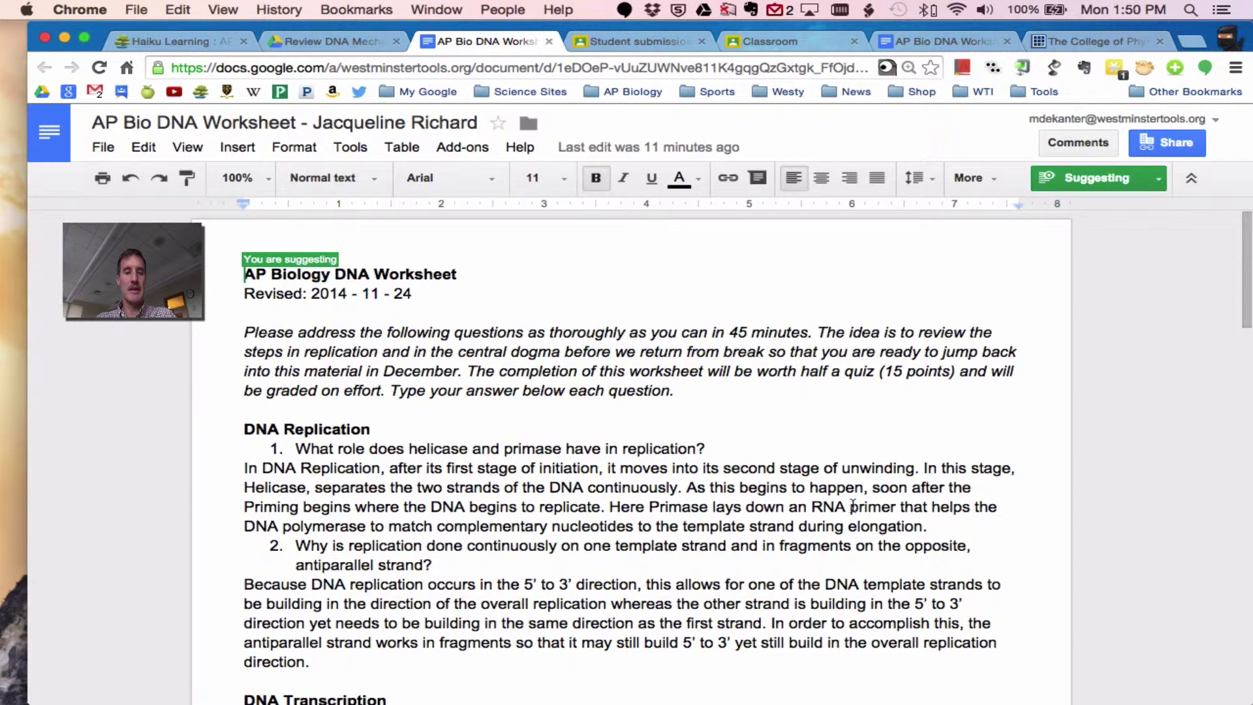
- Suggest adding "Primase creates a nucleotide strand which the DNA polymerase can build off of..." at the end of the answer to question 1
left_click(954, 527)
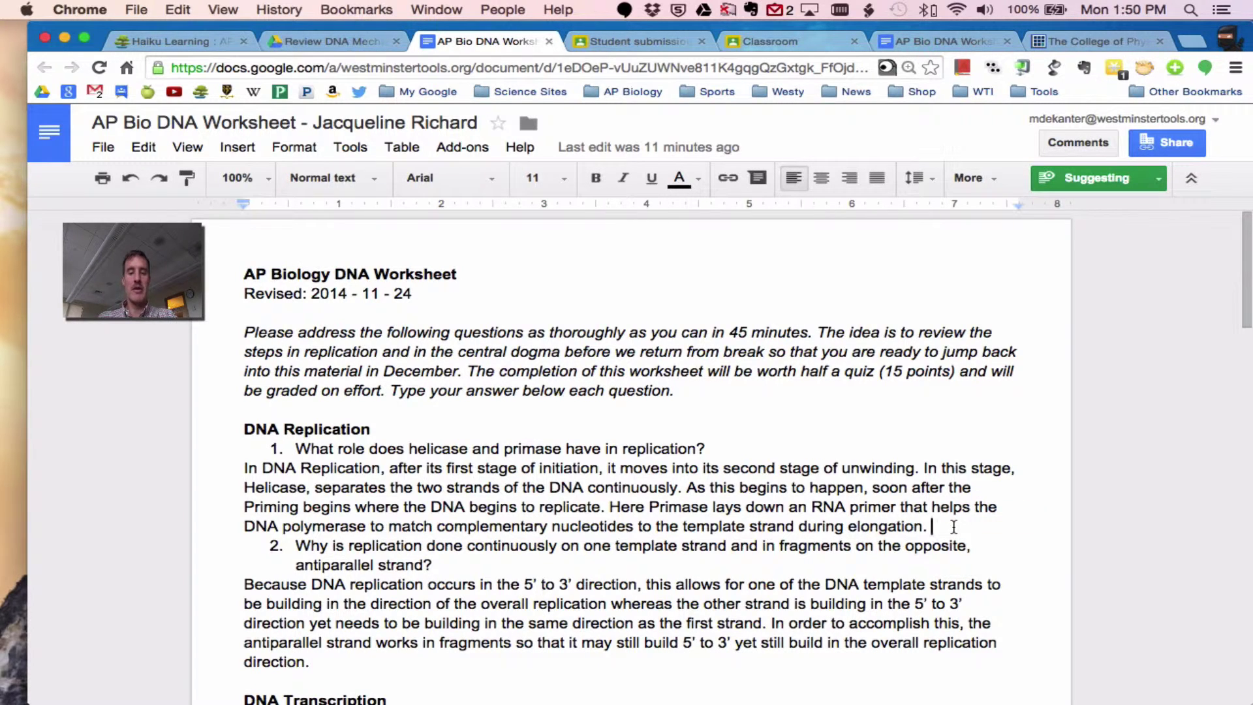
type("Primase ")
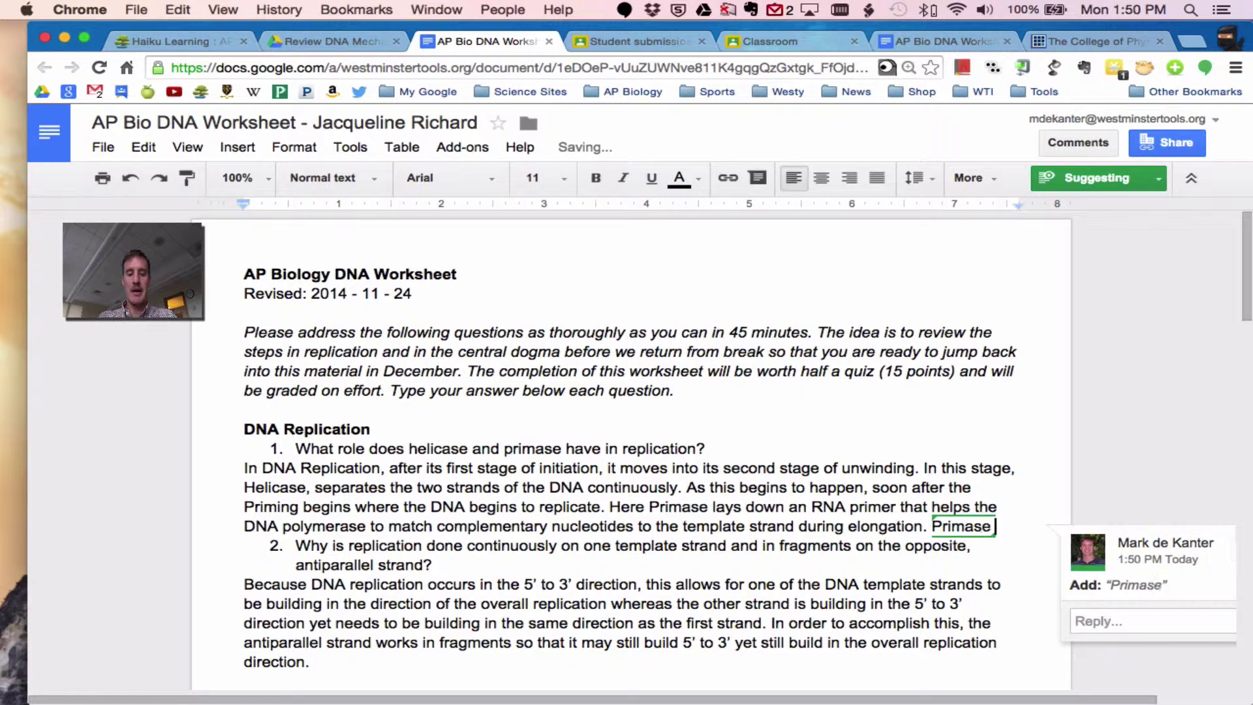
type("creates a ")
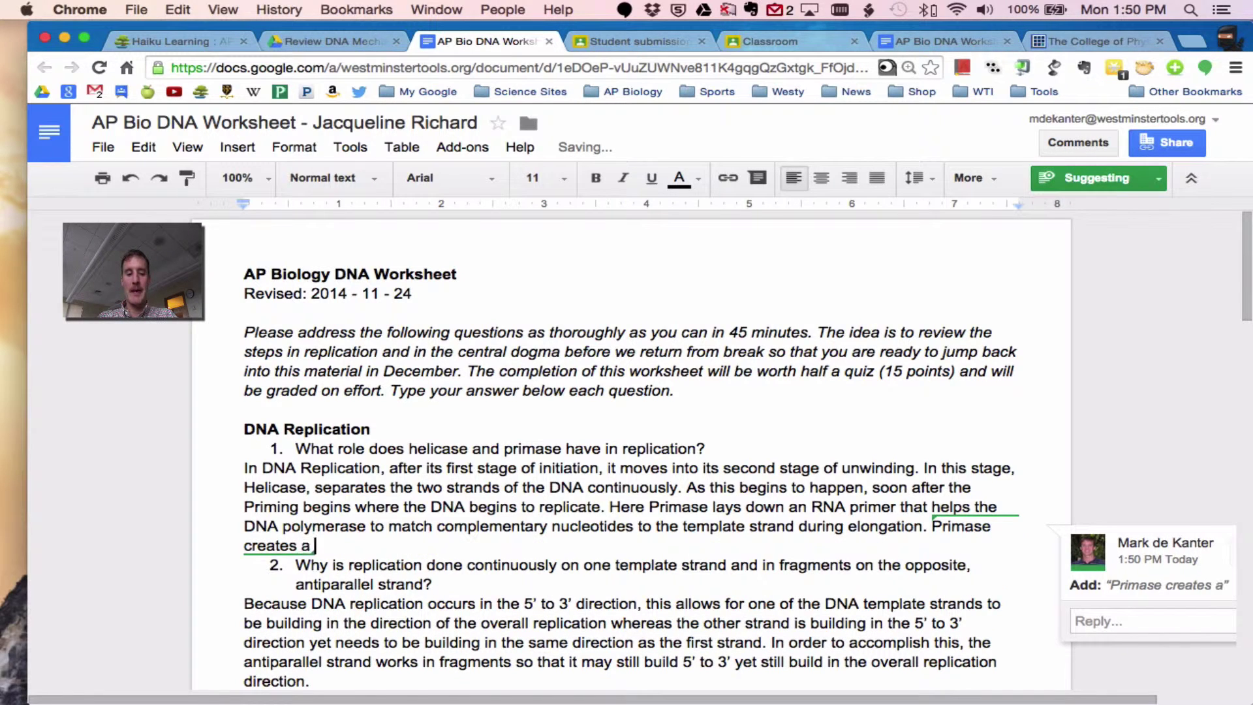
type("nucleotide ")
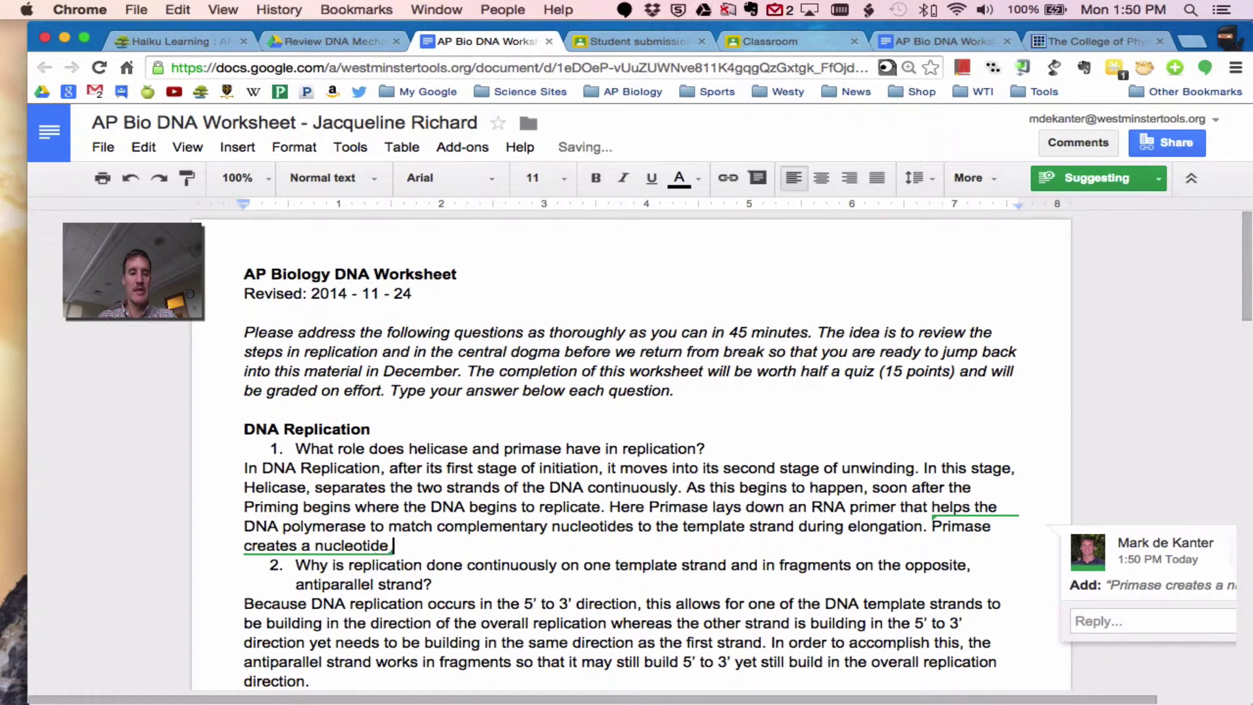
type("strand a")
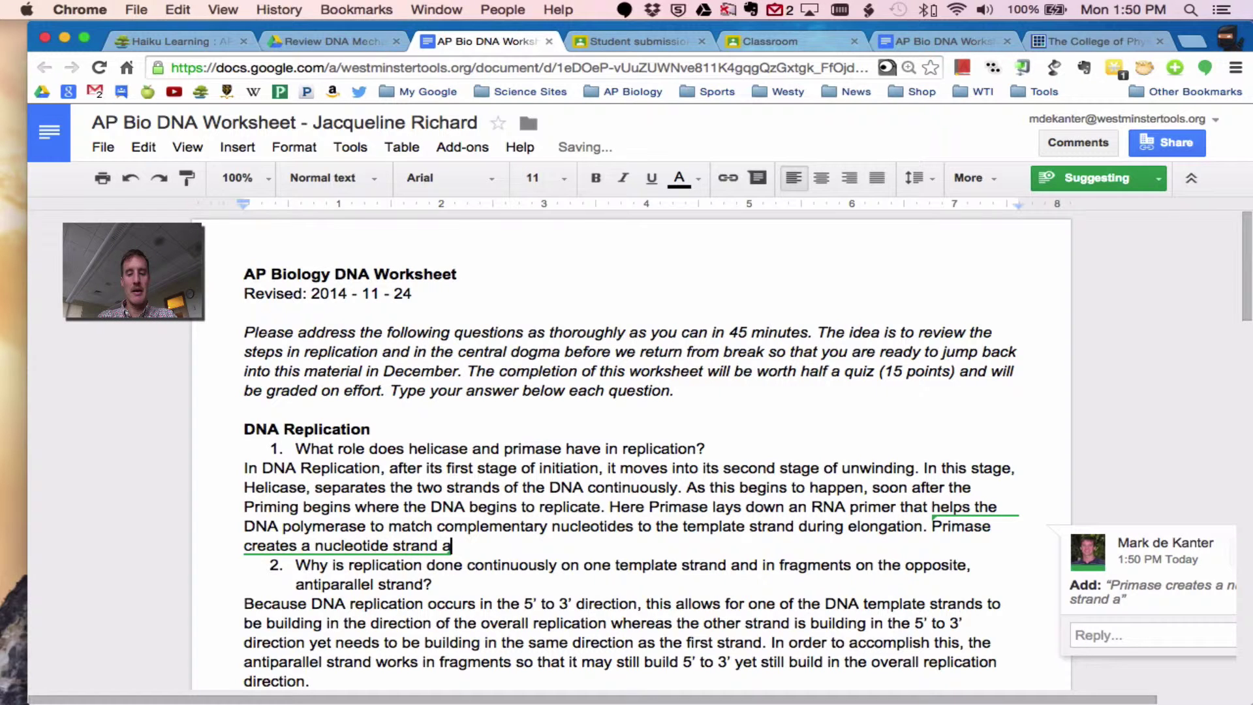
type("nd")
key("BackSpace")
key("BackSpace")
key("BackSpace")
type("which the ")
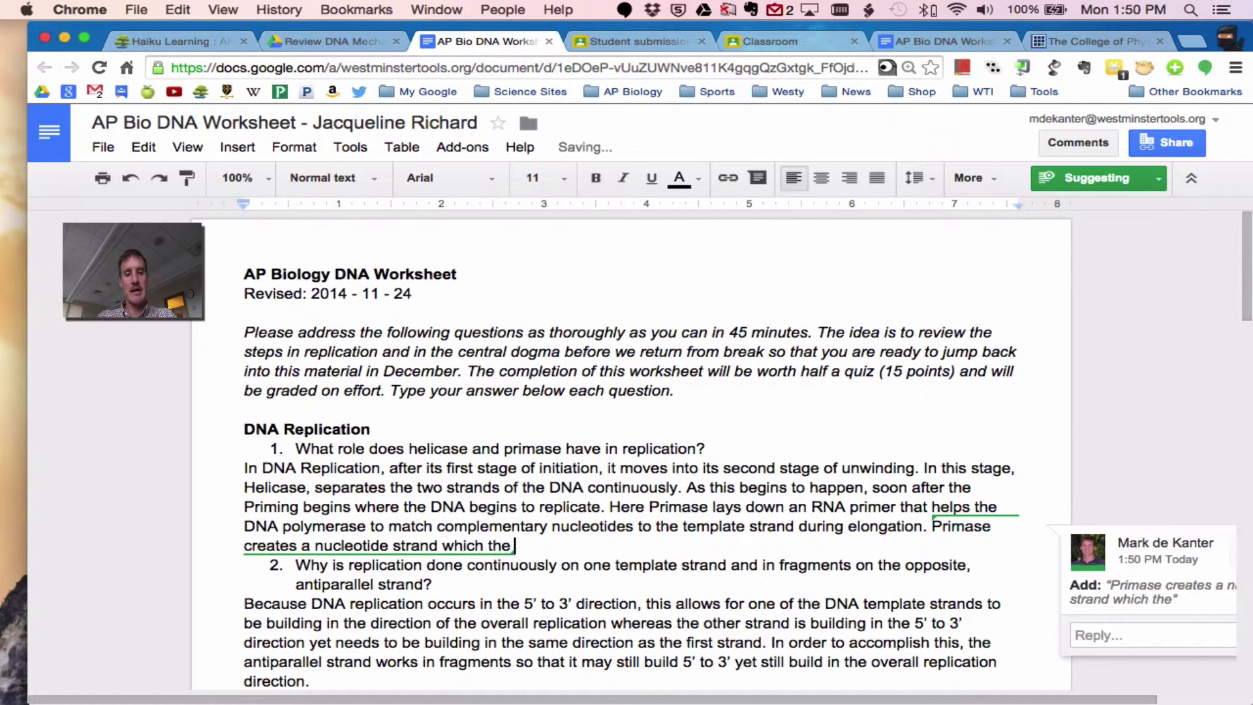
type("DNA poly")
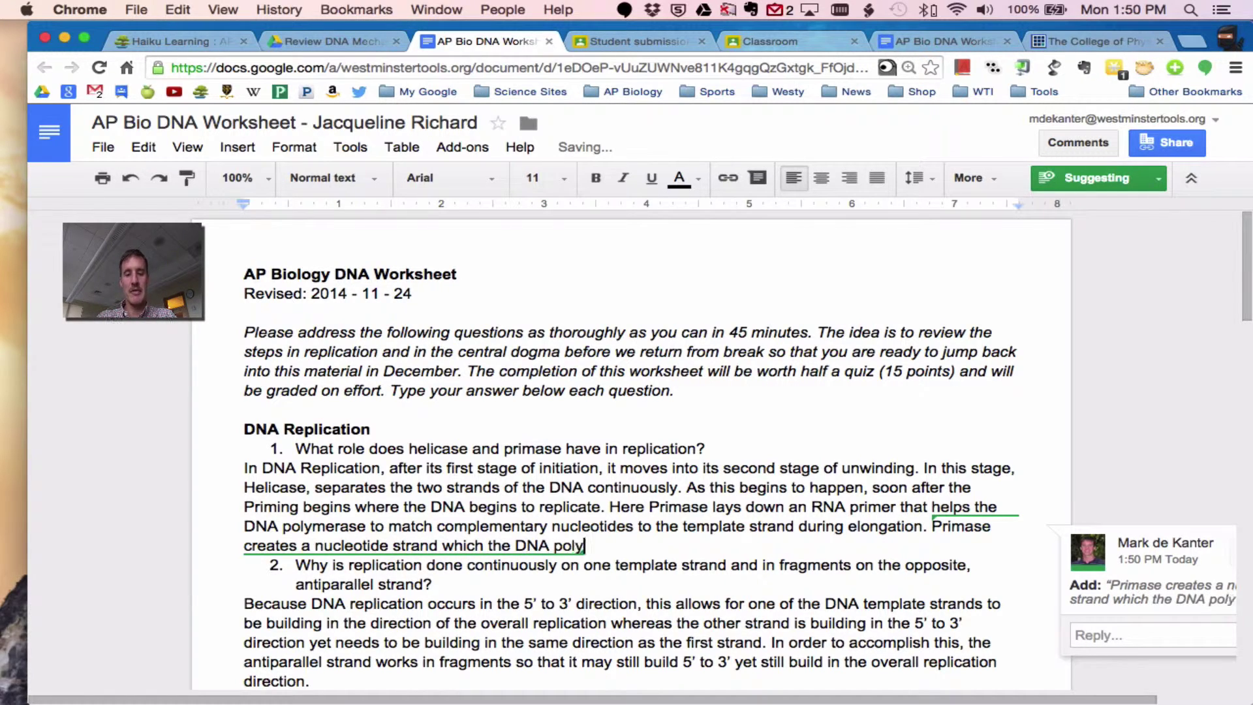
type("merase can buil")
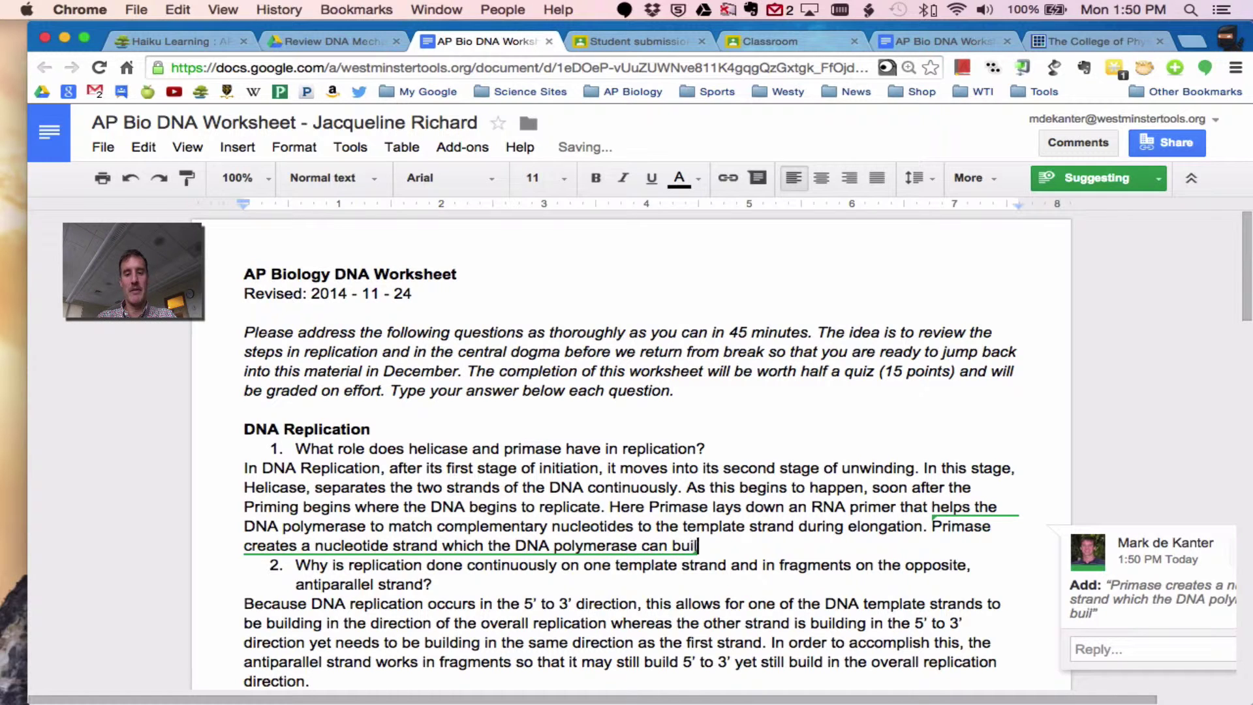
type("d off of...")
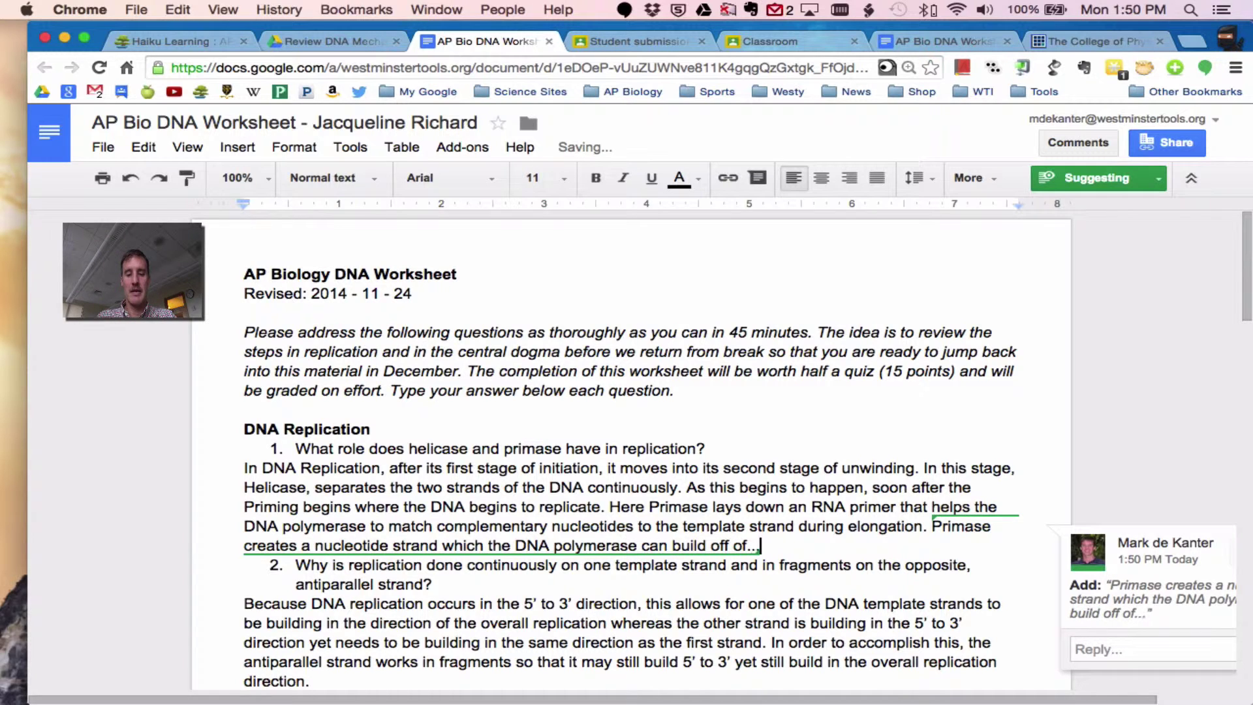
- Continue the suggested text with "the DNA polymerase needs to work off of an existing strand" and add a blank line below it
type("the DNA  polymer")
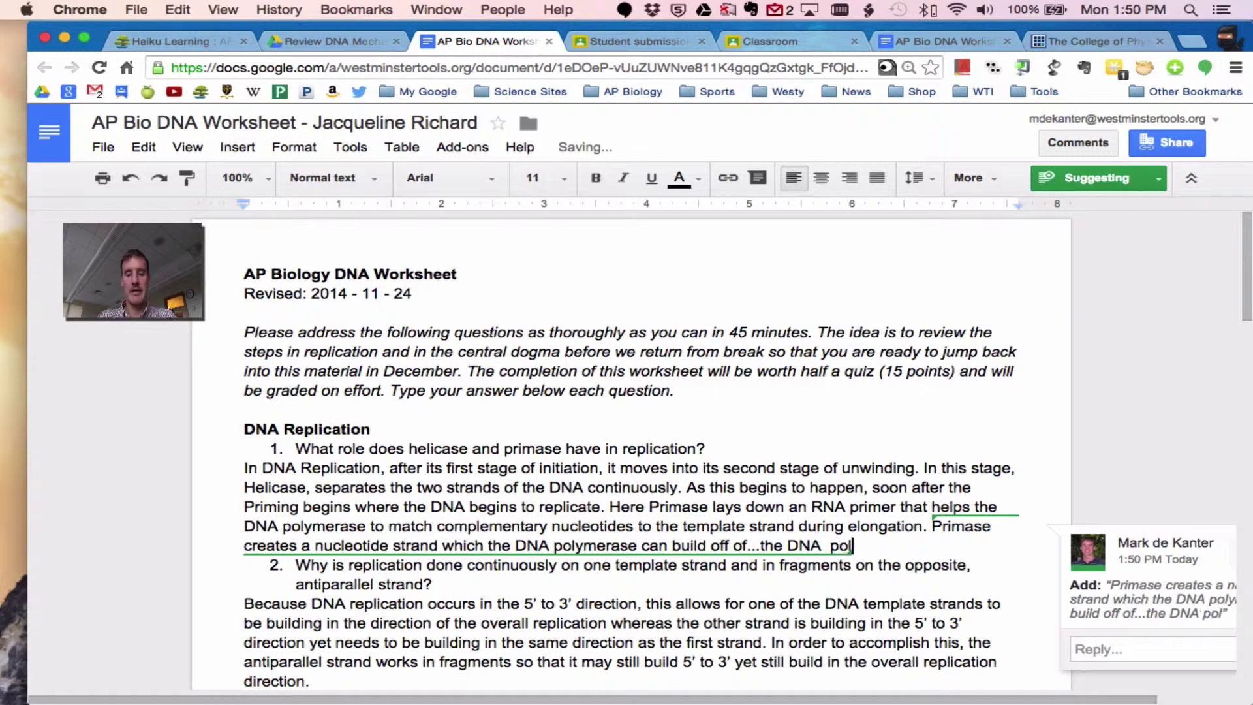
type("ase needs")
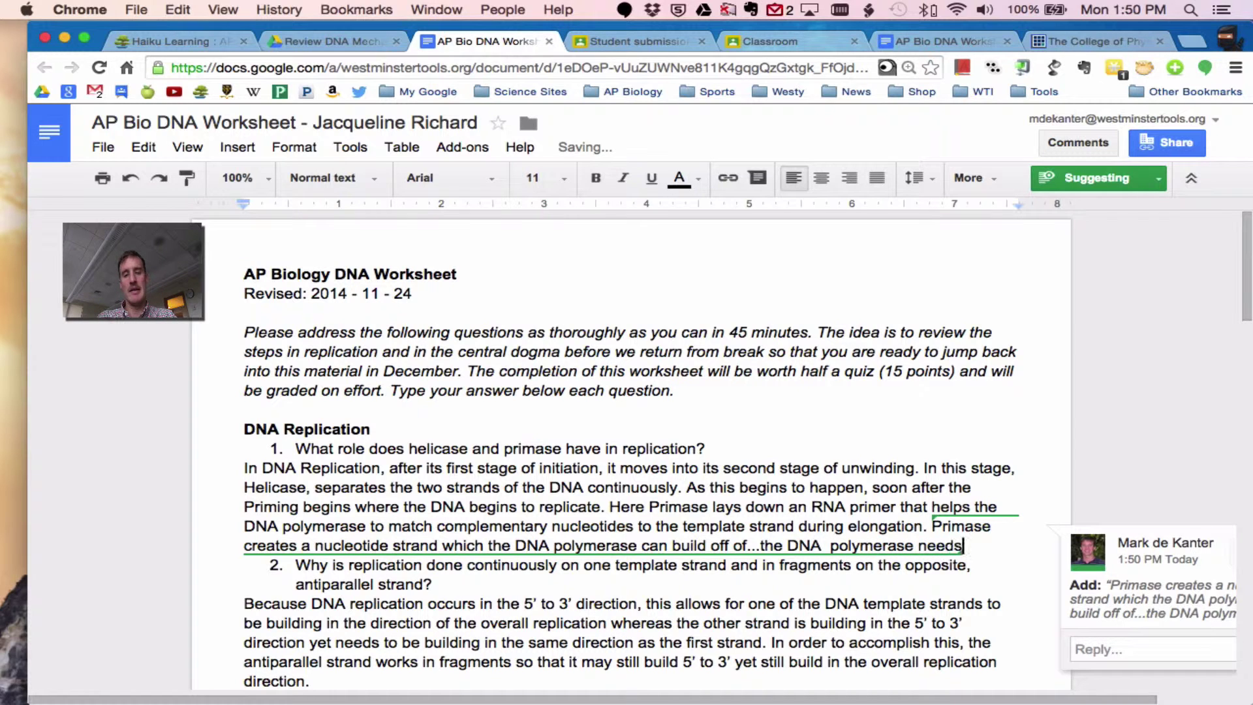
type(" to work off of a")
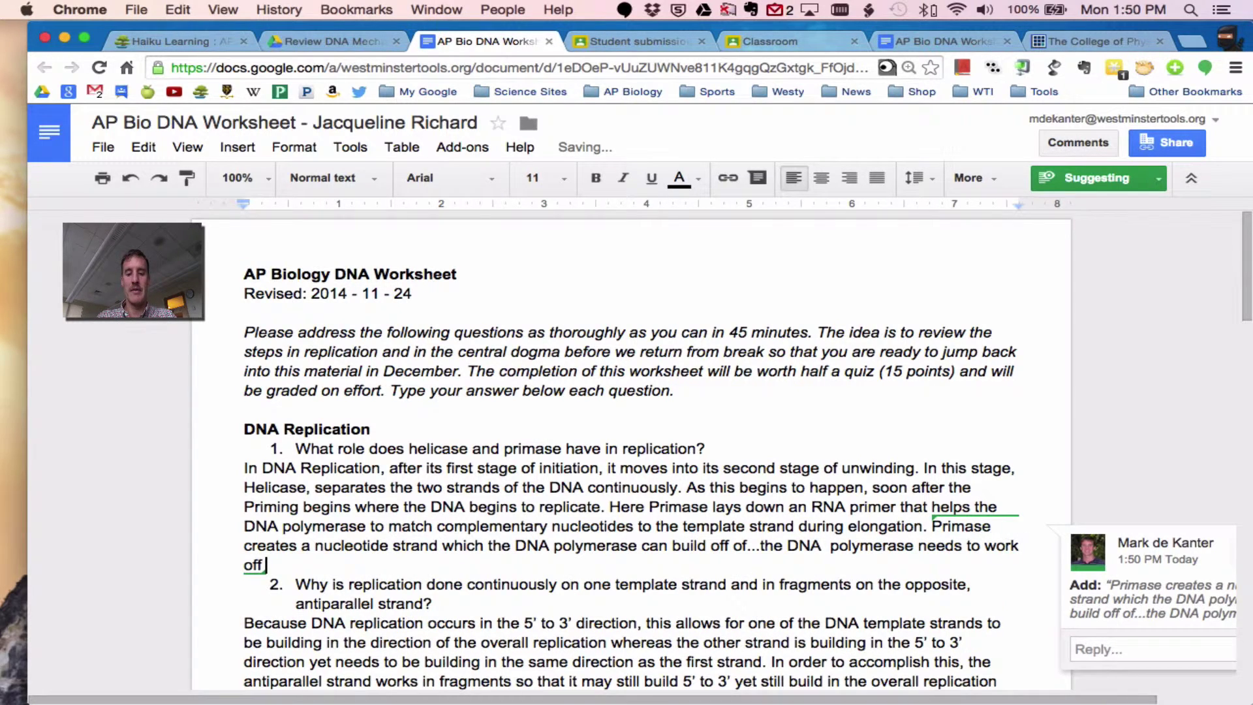
type("n exist")
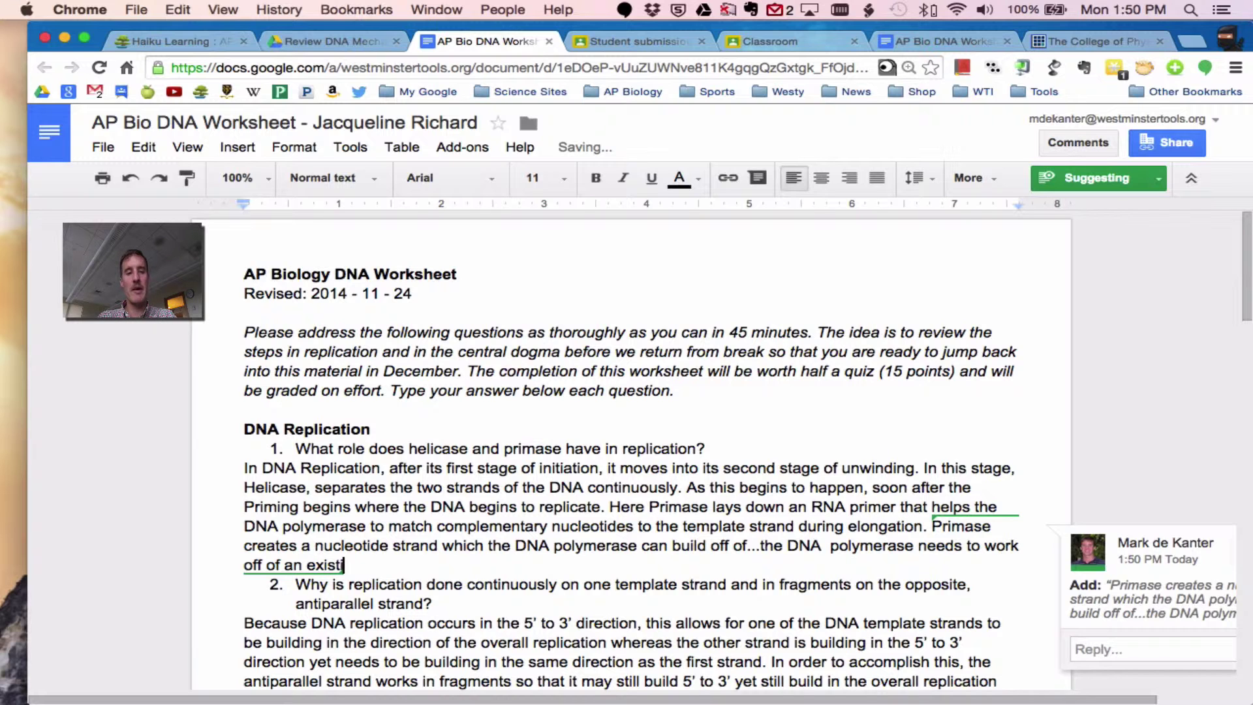
type("ing strand")
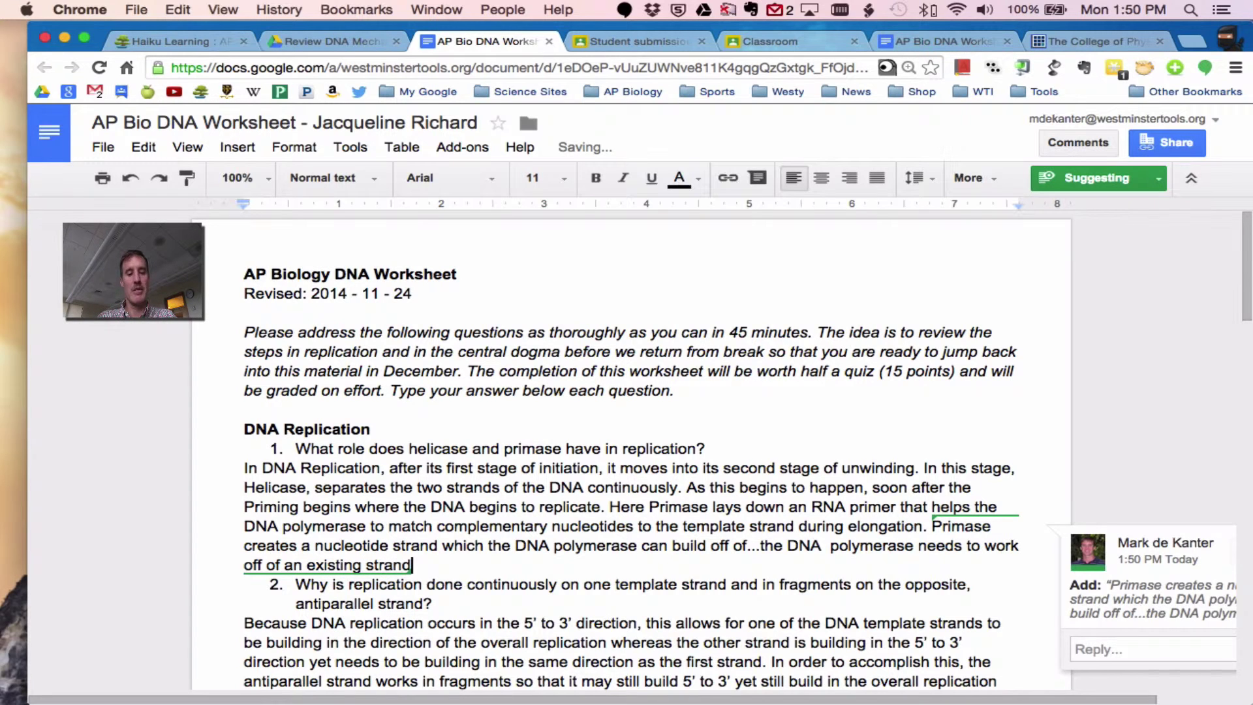
key("Return")
double_click(780, 586)
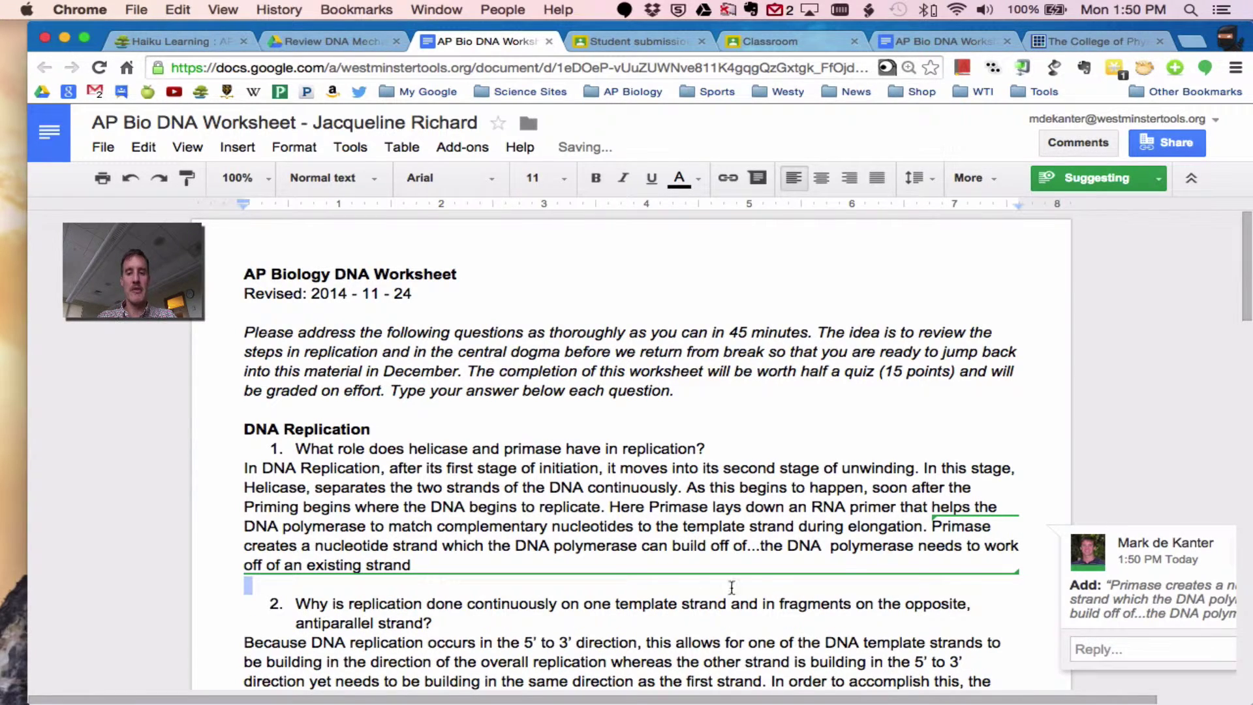
- Examine the suggestion card beside the answer to question 1 and the document's available editing modes, leaving the mode on Suggesting
left_click(657, 586)
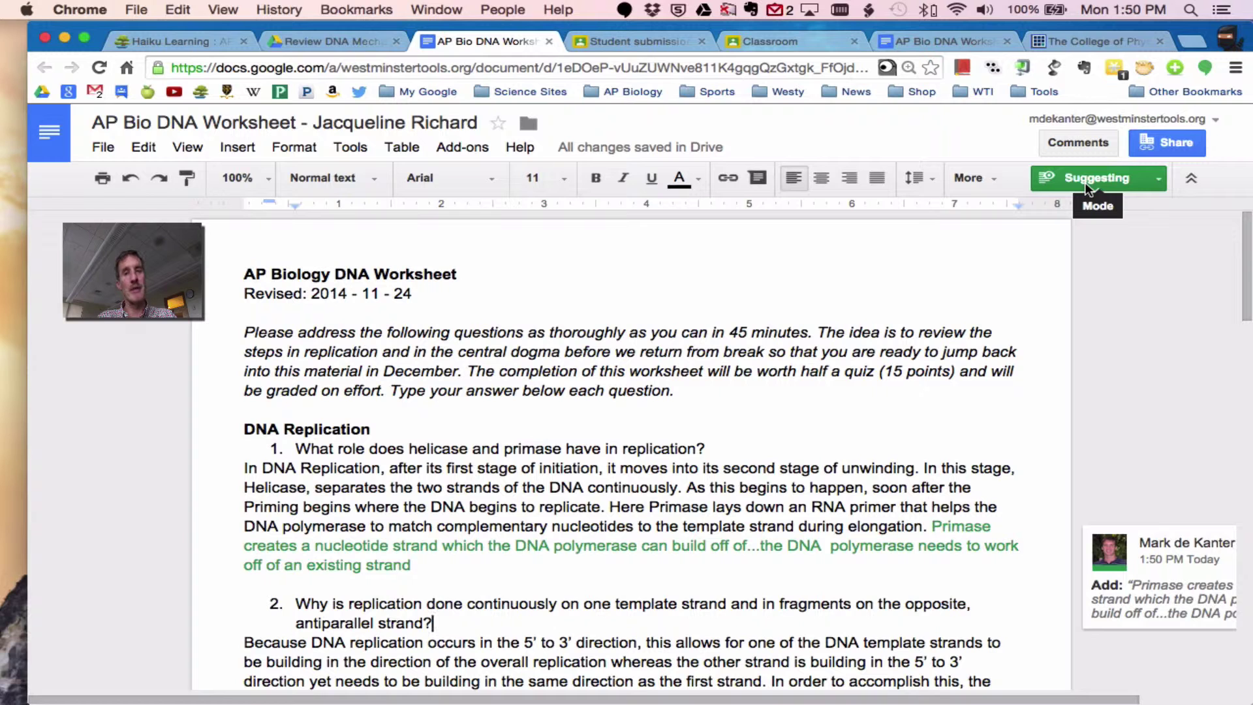
scroll(1161, 551, "down", 1)
left_click(1162, 551)
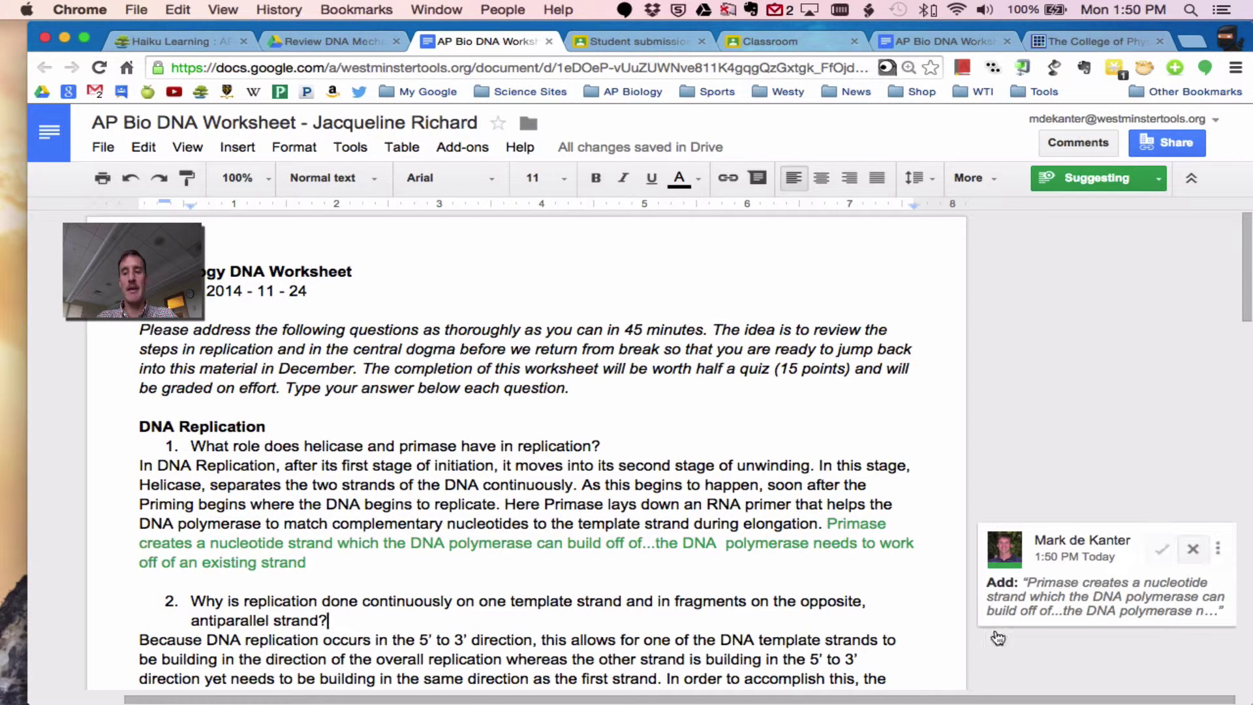
scroll(1030, 570, "left", 2)
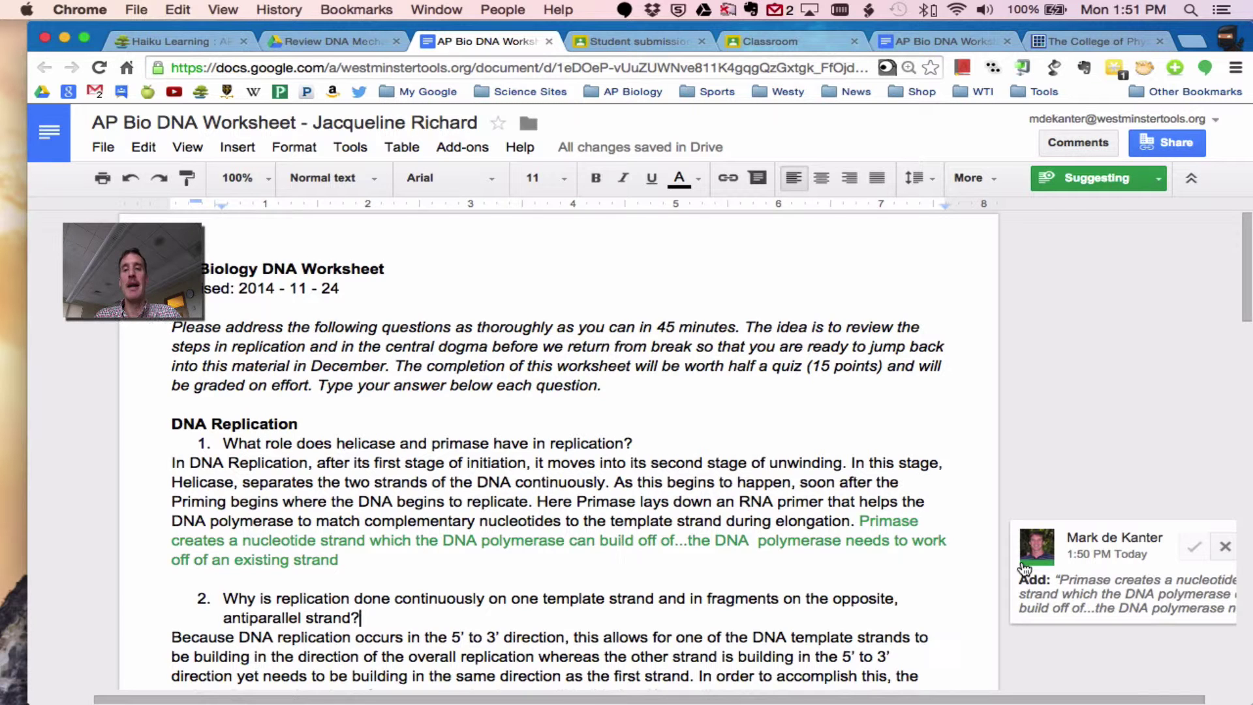
scroll(1024, 568, "down", 1)
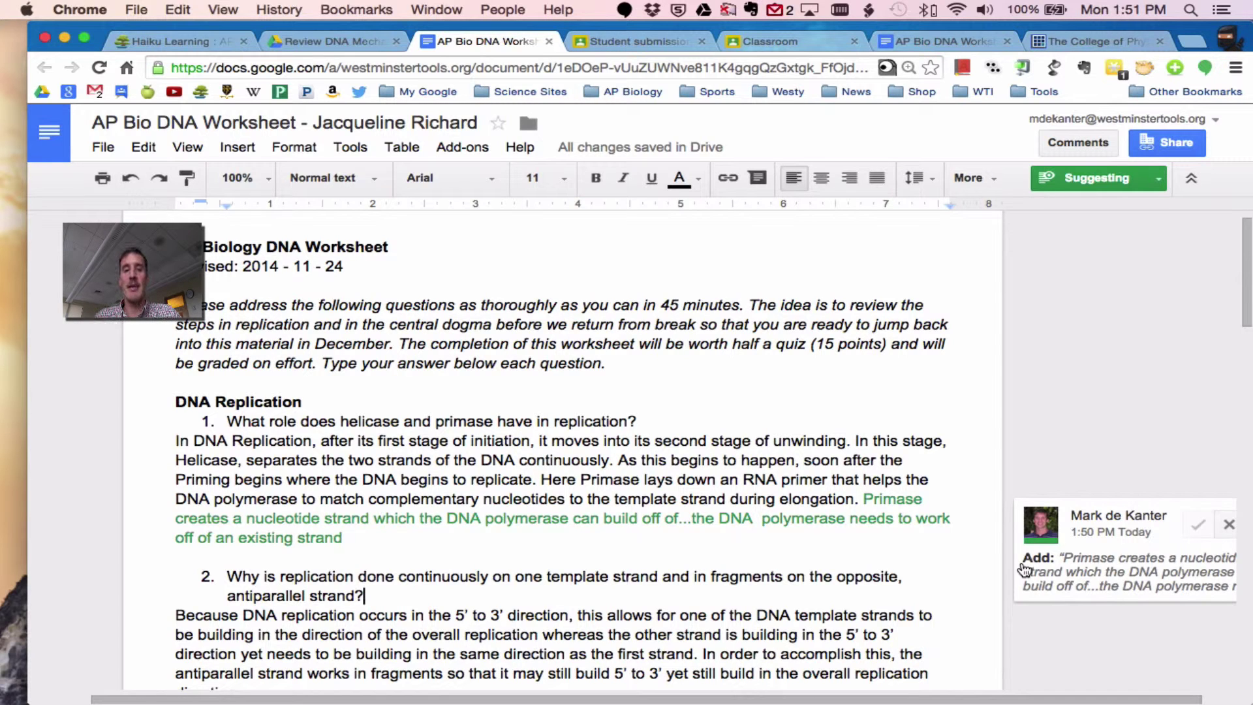
left_click(1146, 184)
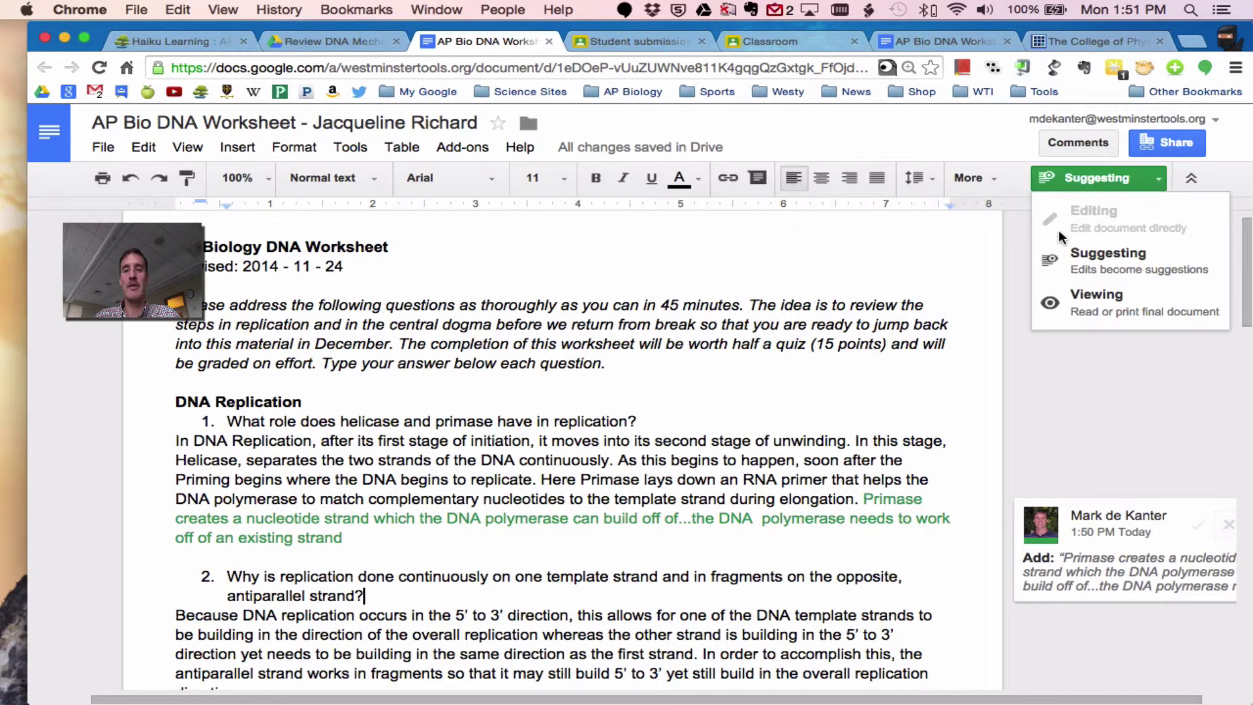
left_click(955, 269)
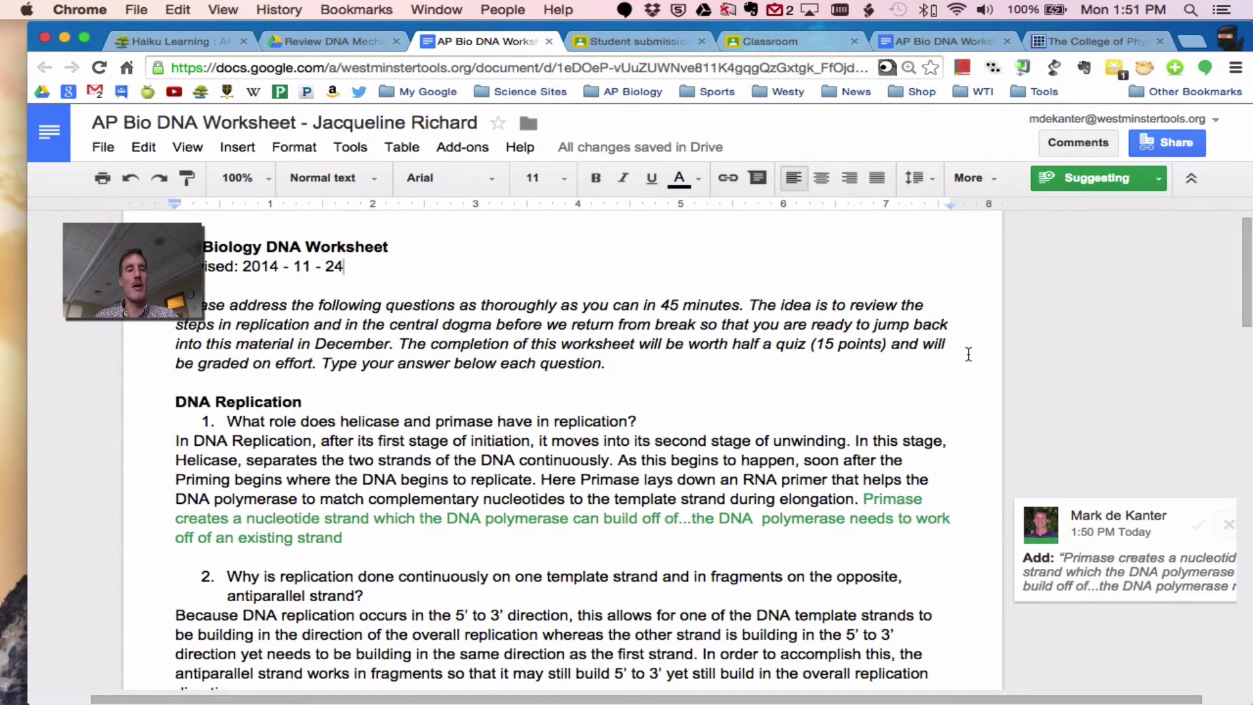